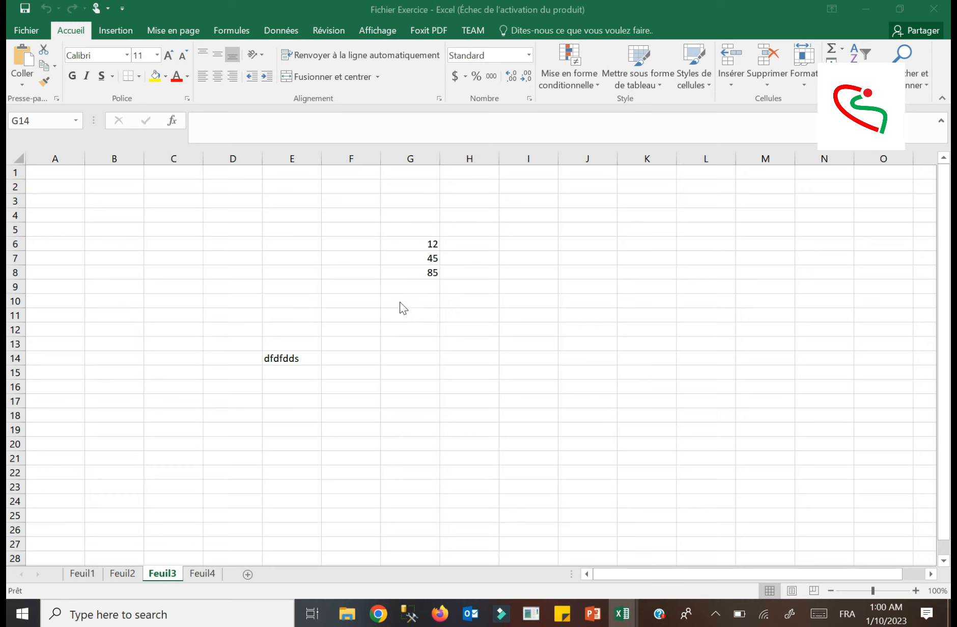
Switch to PowerPoint to consult the training outline slide, and return to the Fichier Exercice workbook in Excel.
left_click(350, 276)
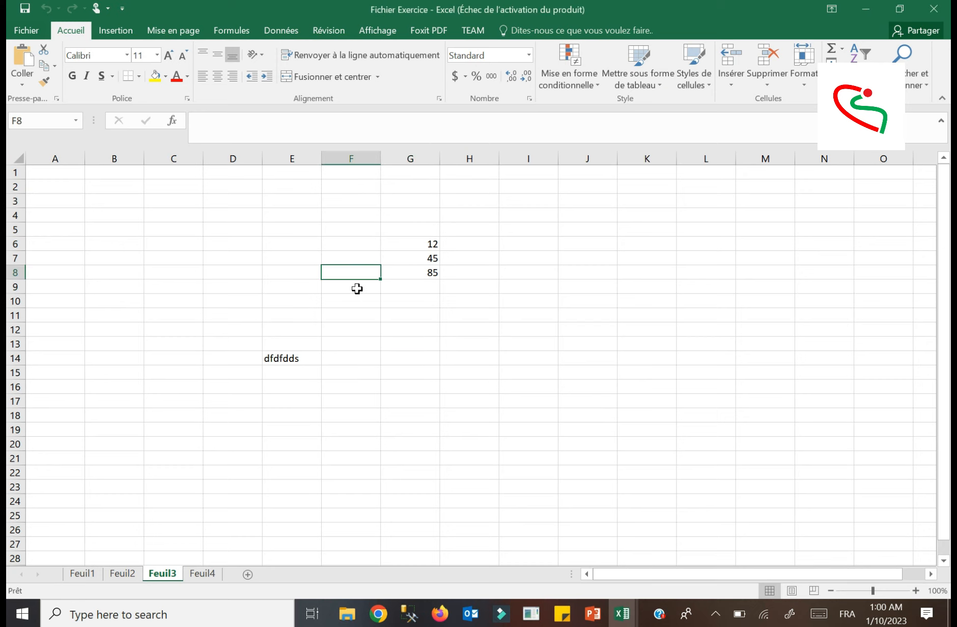
left_click(357, 286)
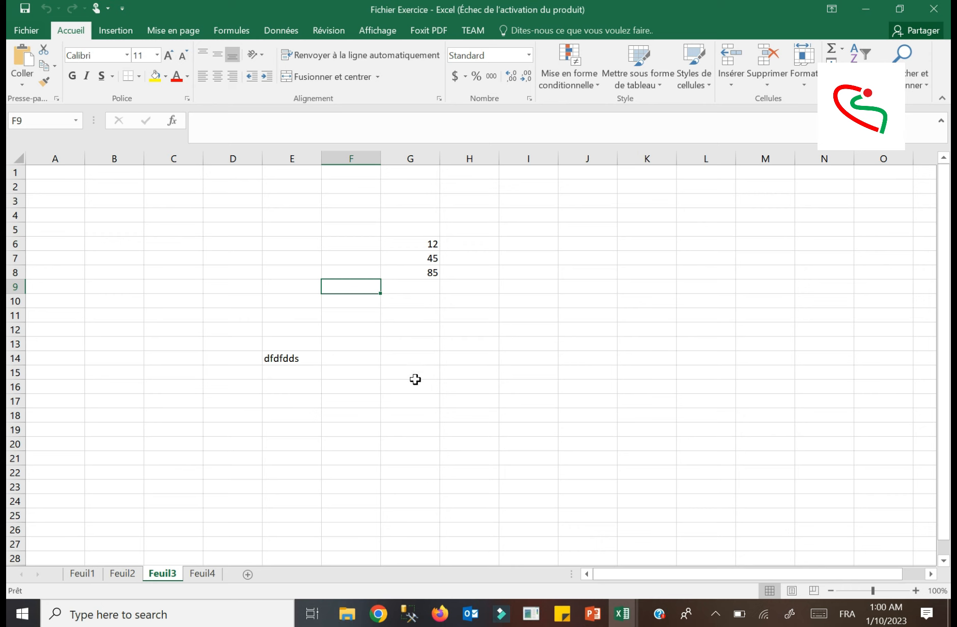
left_click(592, 614)
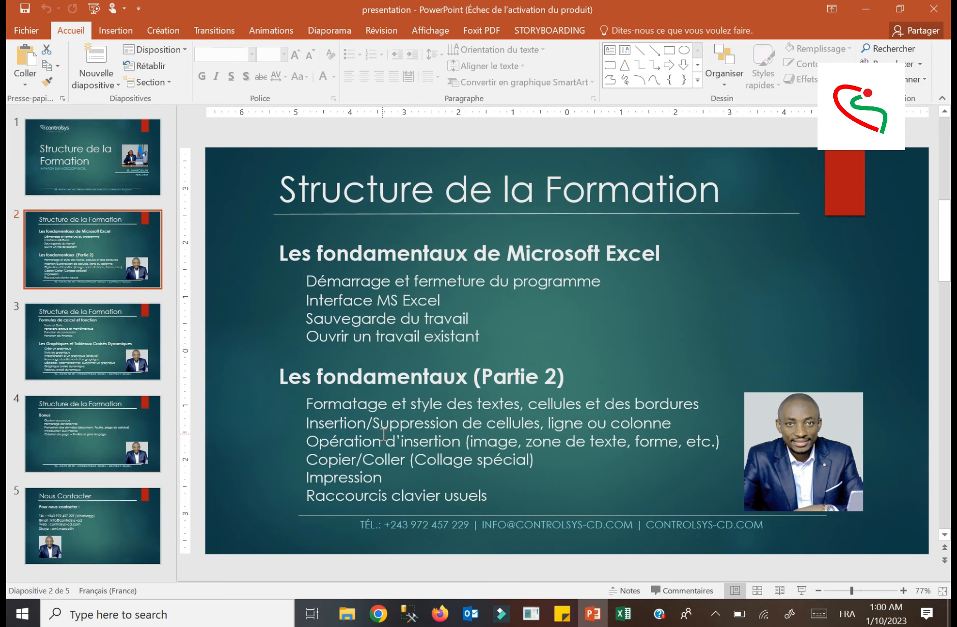
mouse_move(618, 598)
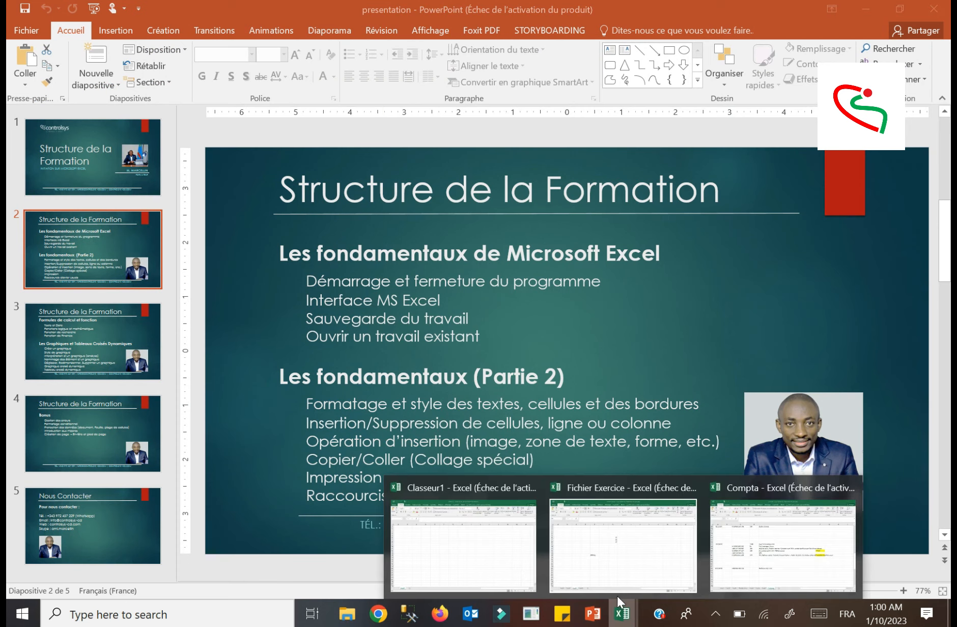
left_click(609, 555)
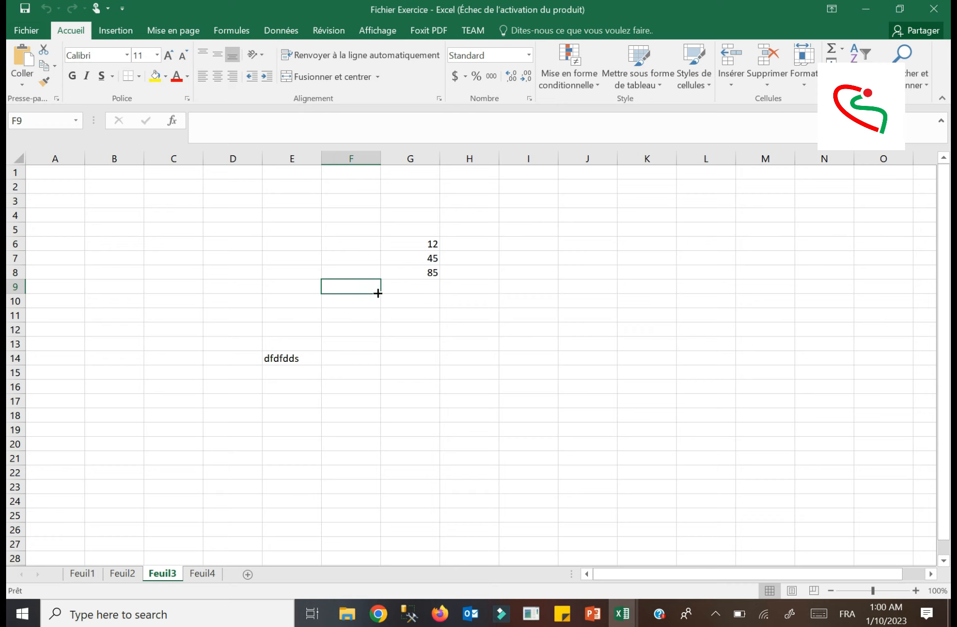
Highlight column F and row 9 on Feuil3, and select cell F9 at their intersection.
left_click(350, 155)
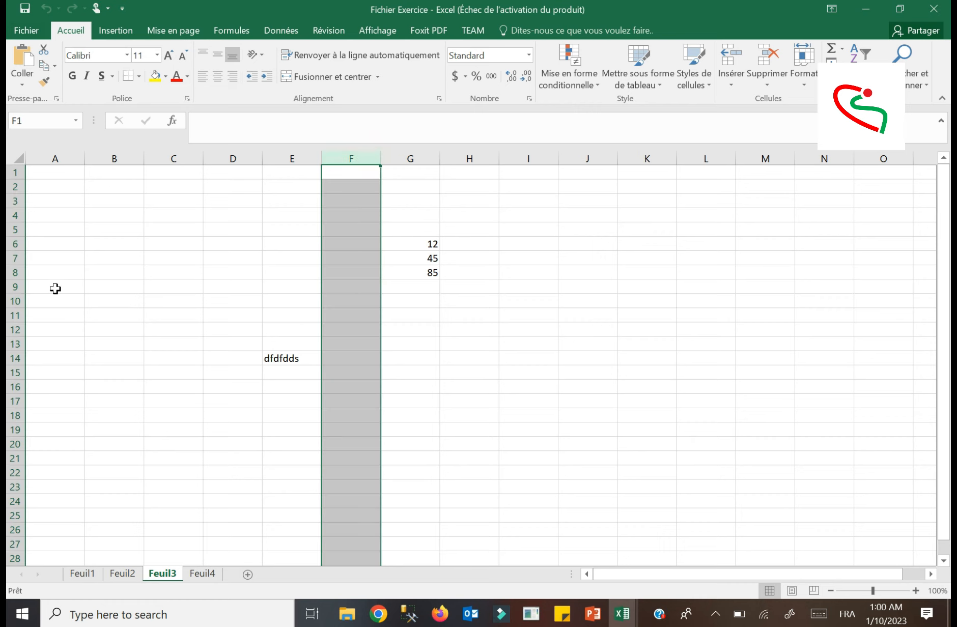
left_click(9, 286)
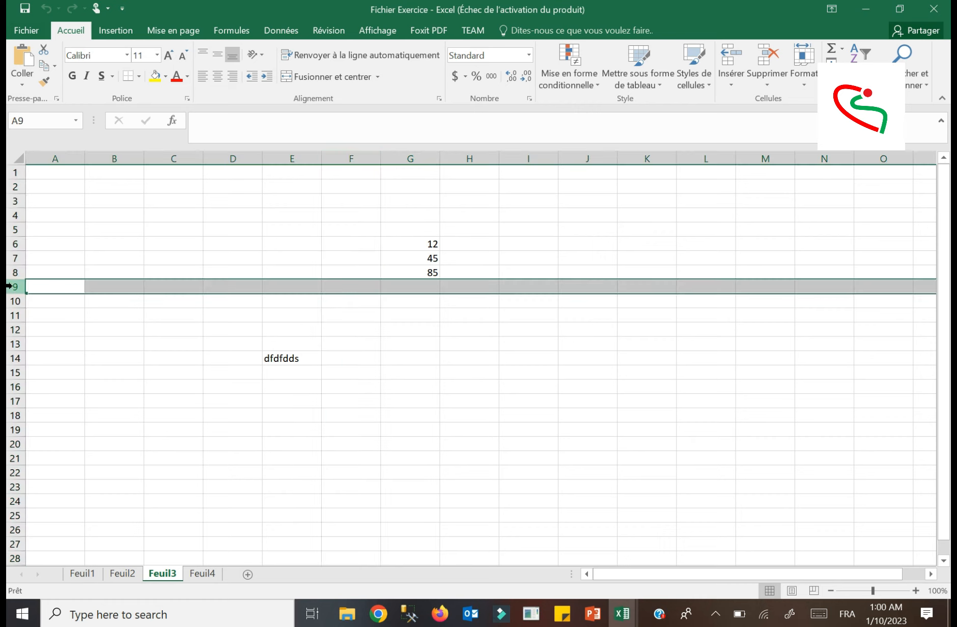
left_click(346, 285)
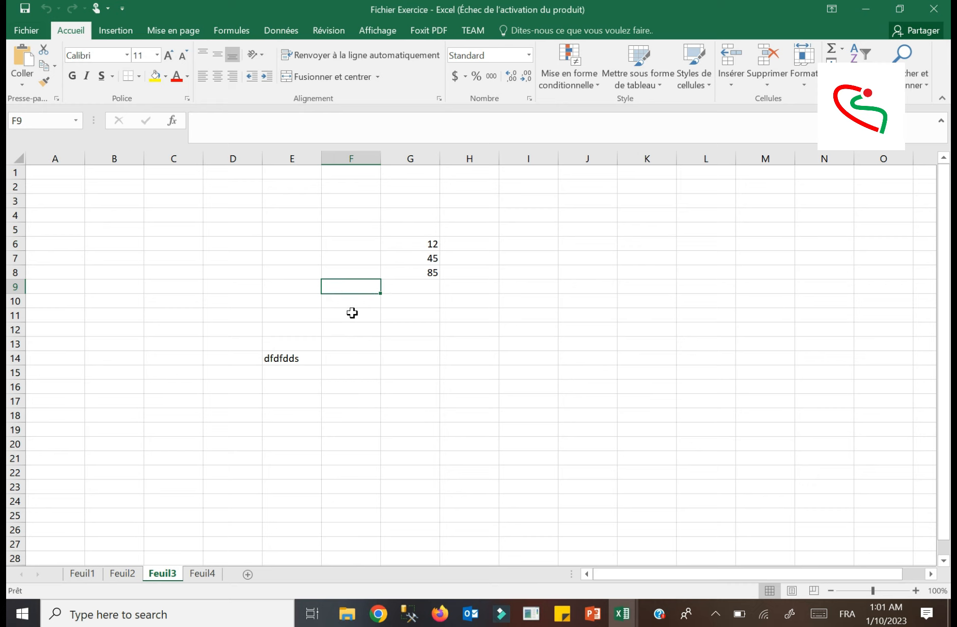
left_click(21, 121)
left_click(11, 285)
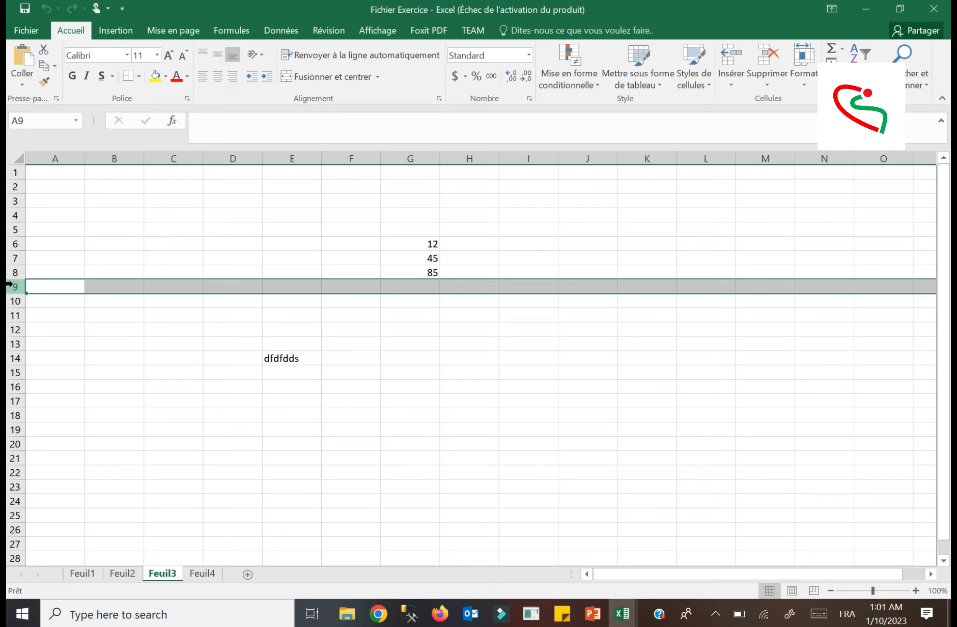
left_click(350, 157)
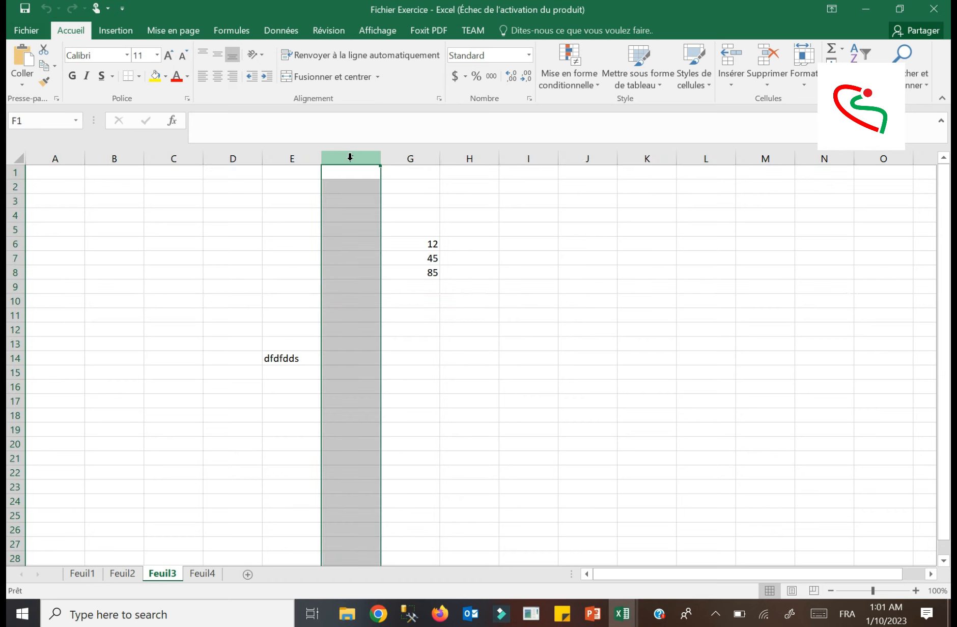
left_click(352, 285)
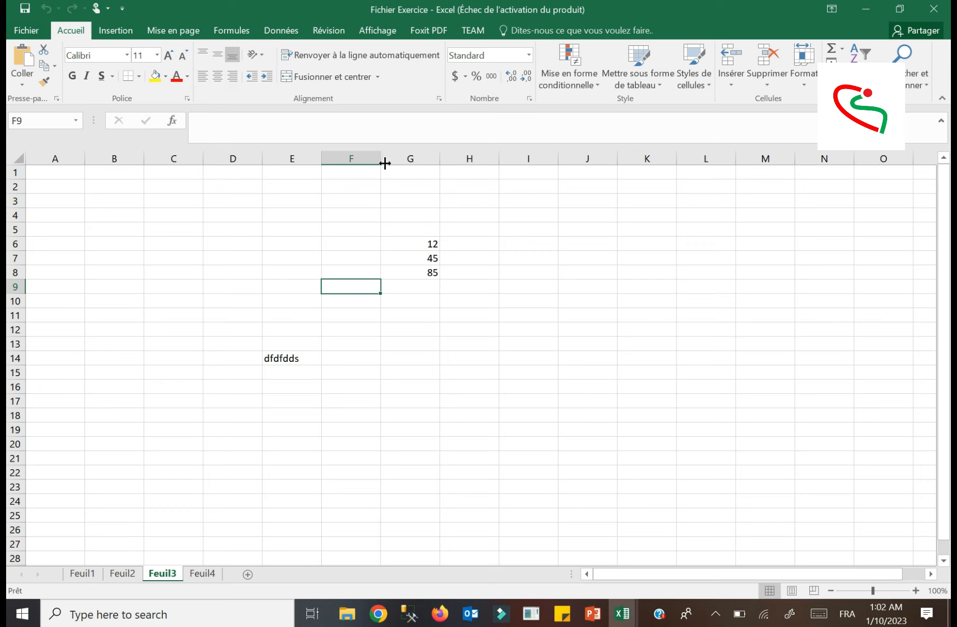
Widen column F to about three and a half times the width of the neighbouring columns.
left_click(356, 158)
left_click(410, 158)
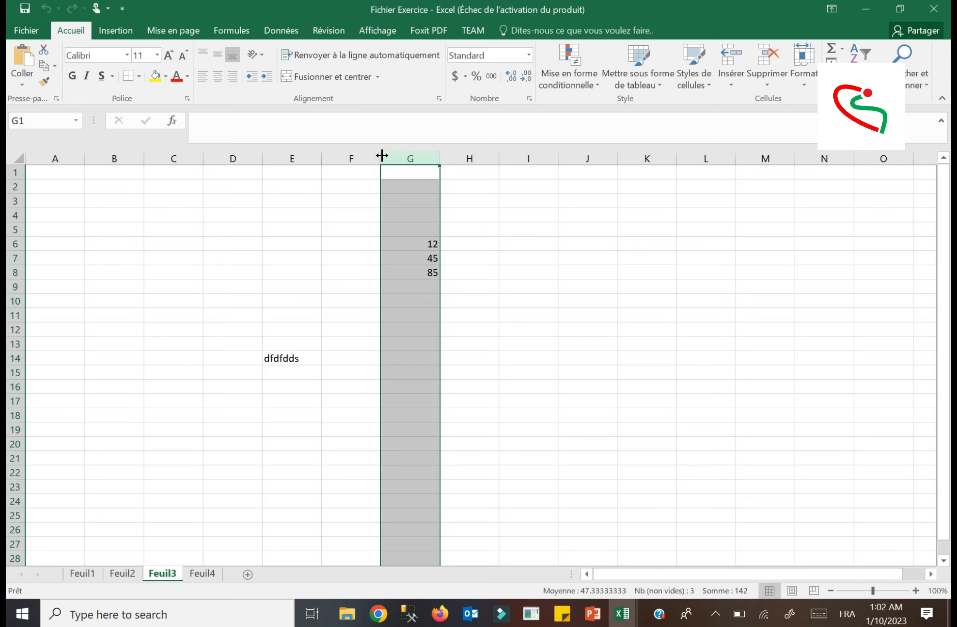
left_click_drag(382, 155, 383, 154)
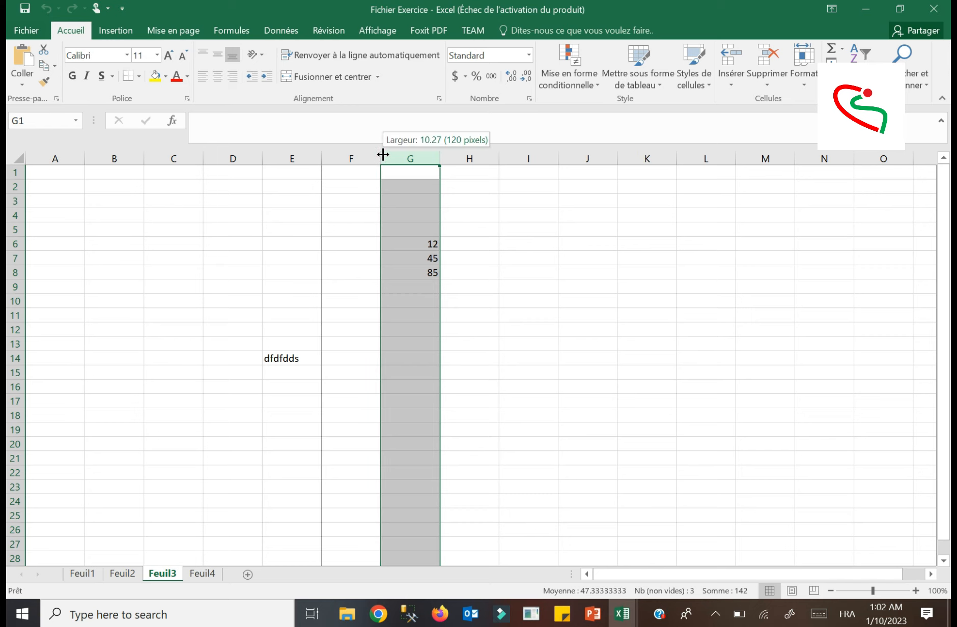
left_click_drag(383, 154, 534, 164)
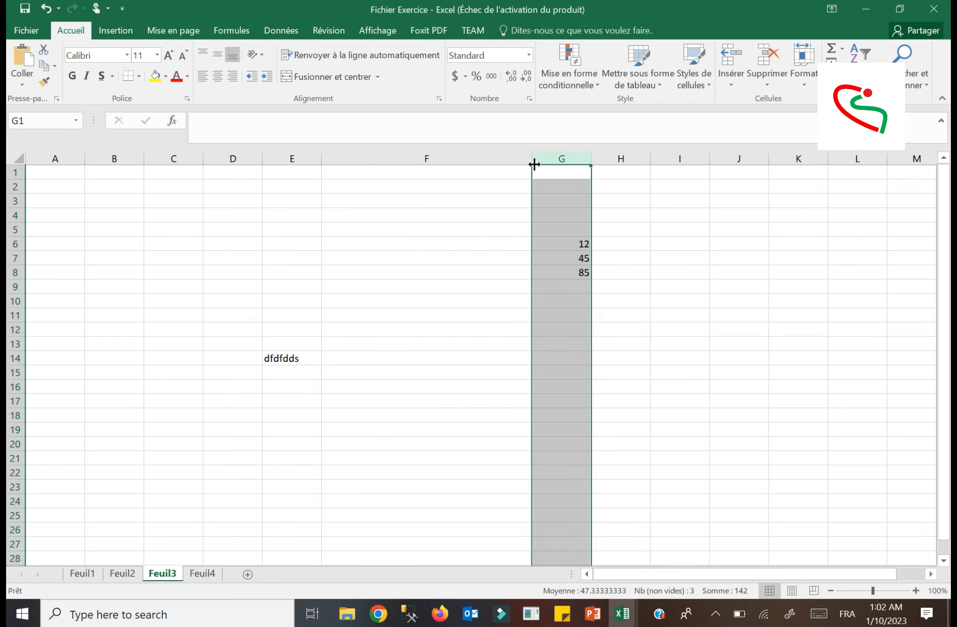
left_click(393, 357)
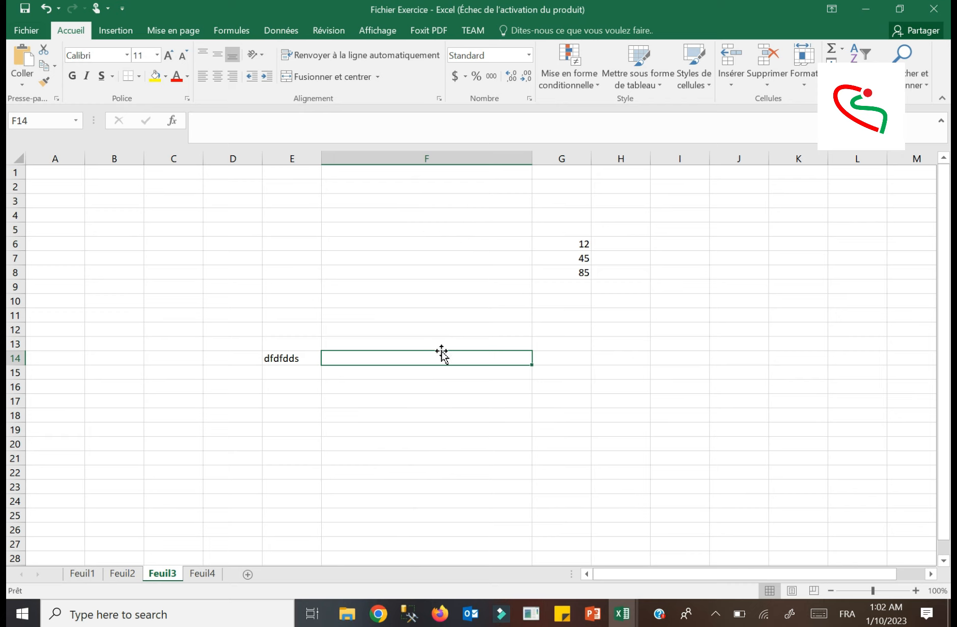
left_click_drag(439, 363, 460, 177)
left_click(444, 305)
left_click(433, 397)
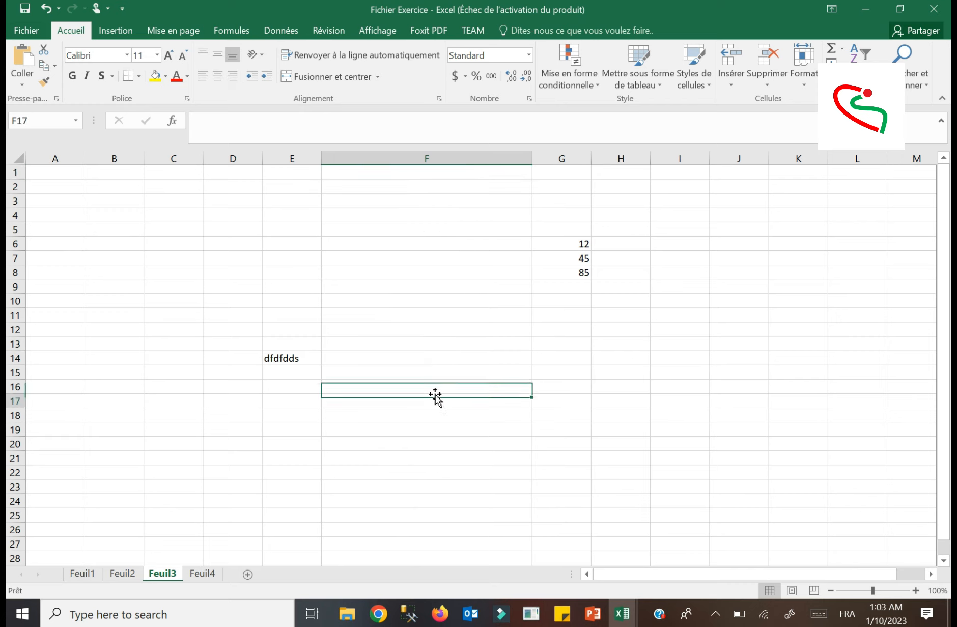
left_click(366, 354)
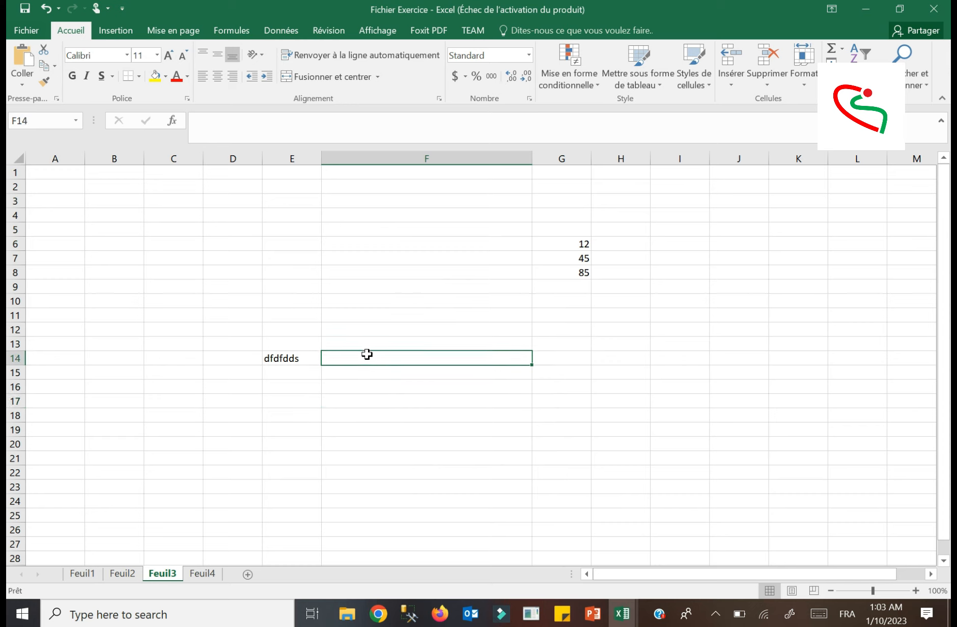
Increase the height of row 12 to about five times that of the other rows.
left_click(348, 331)
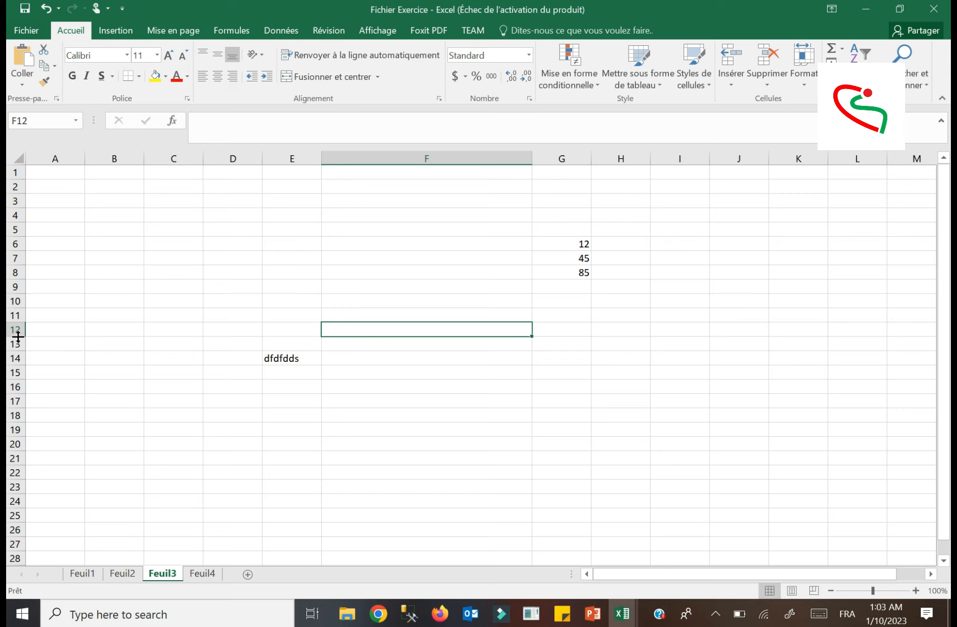
left_click_drag(18, 336, 20, 393)
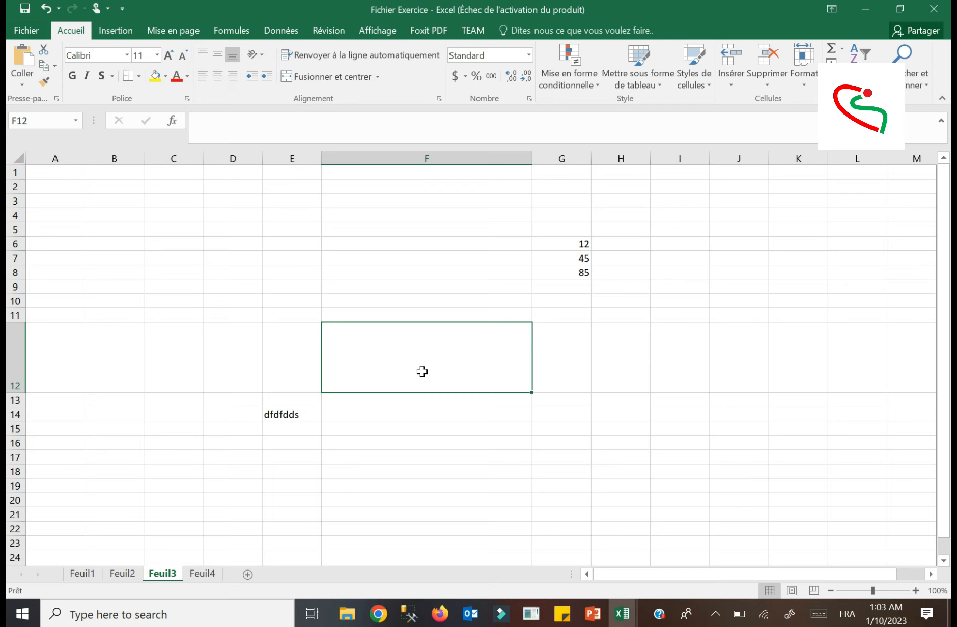
left_click(433, 418)
left_click(465, 359)
left_click(449, 414)
Enter the word "Texte" in the enlarged cell F12.
left_click(421, 341)
type("Texte")
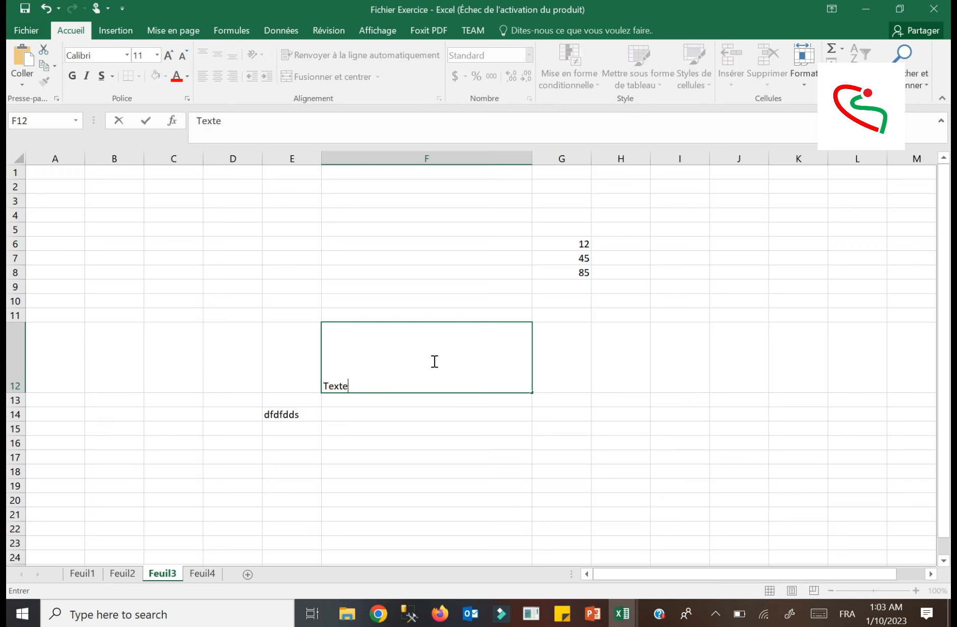
key("ctrl+Return")
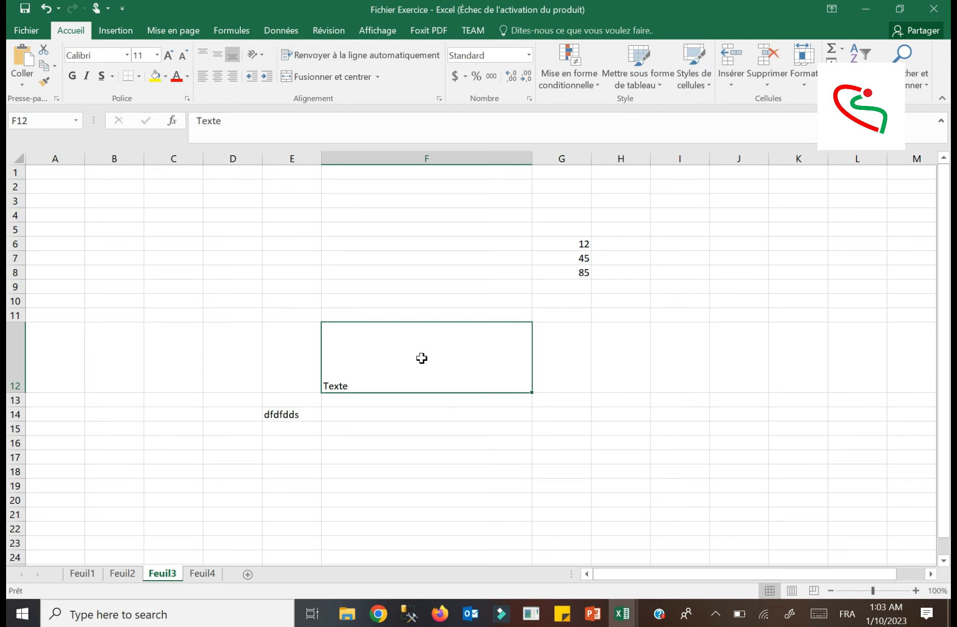
left_click(413, 426)
left_click(411, 365)
left_click(405, 413)
left_click(405, 366)
left_click(403, 446)
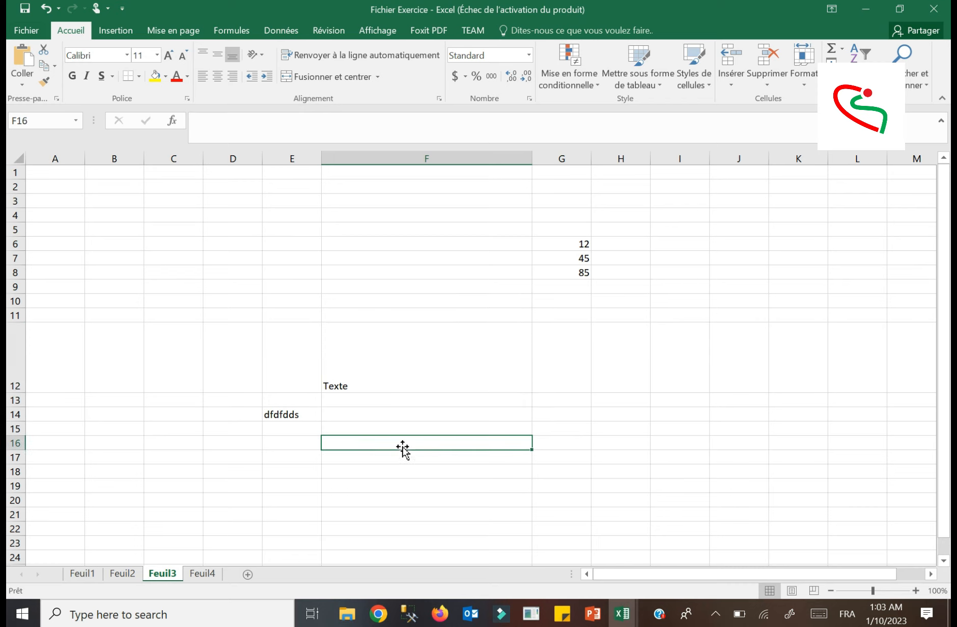
Edit cell F12 directly in the sheet and delete all of its text.
left_click(404, 380)
double_click(384, 370)
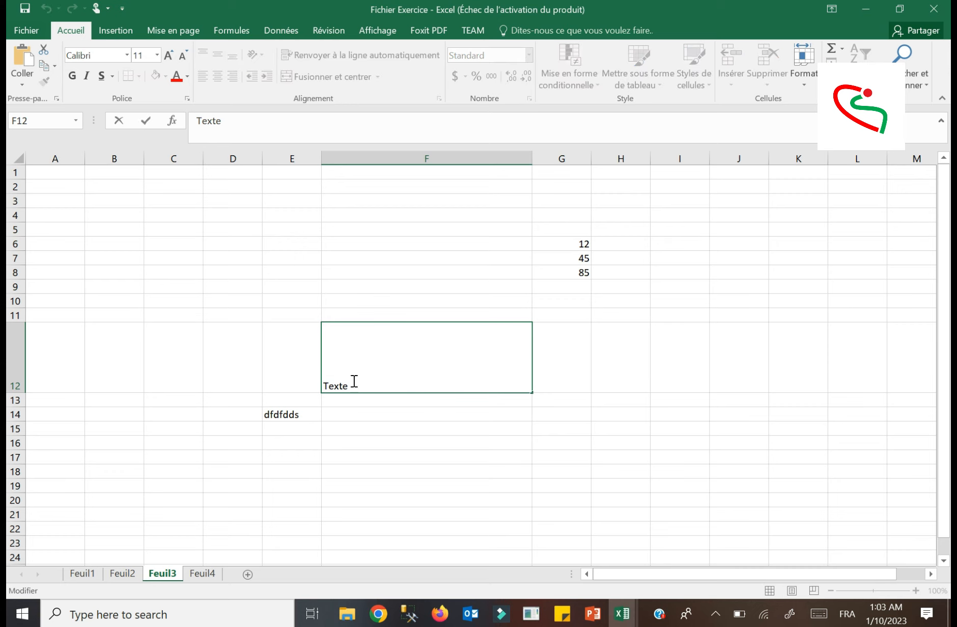
left_click_drag(354, 381, 318, 382)
key("Delete")
left_click(423, 439)
left_click(417, 346)
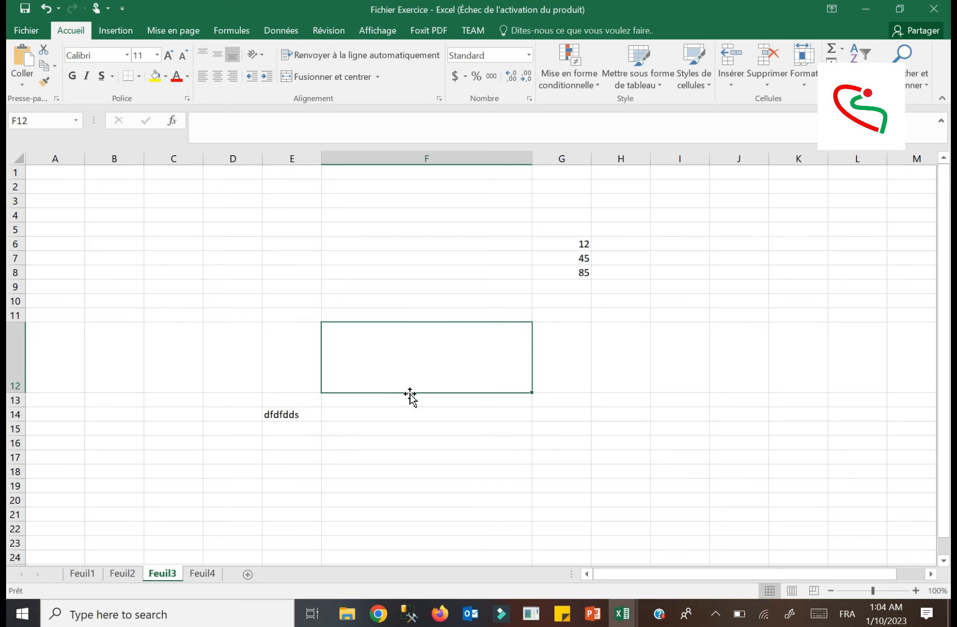
Enter "Texte 123" in cell F12 by editing directly inside the cell.
double_click(416, 358)
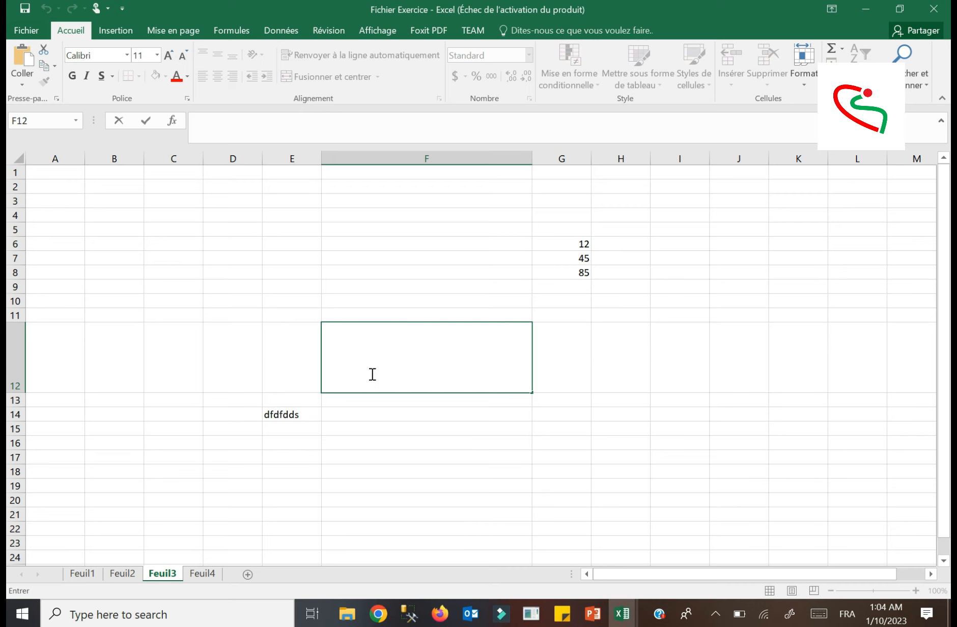
type("Texte 123")
left_click(797, 259)
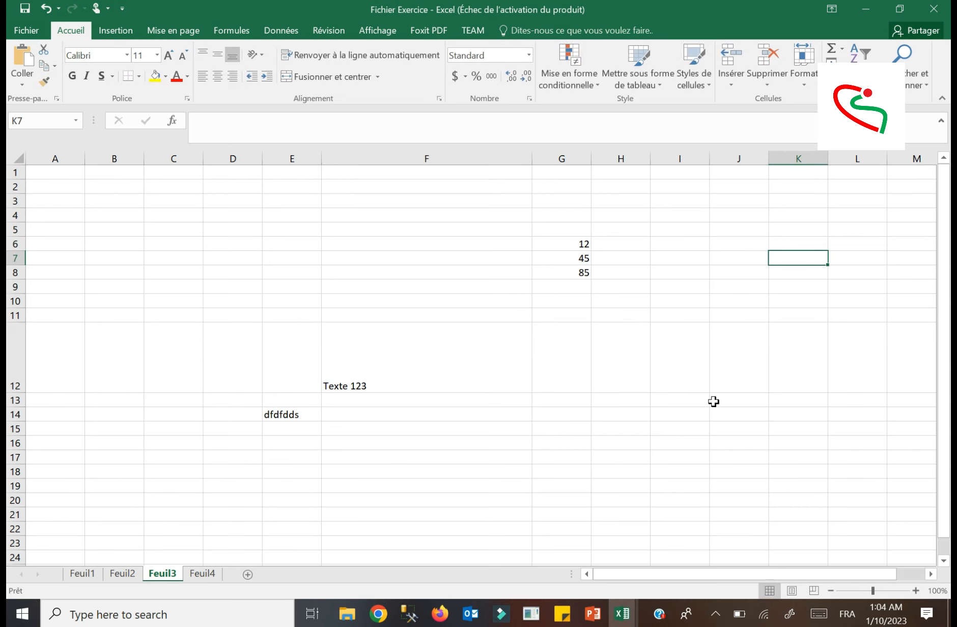
left_click(399, 384)
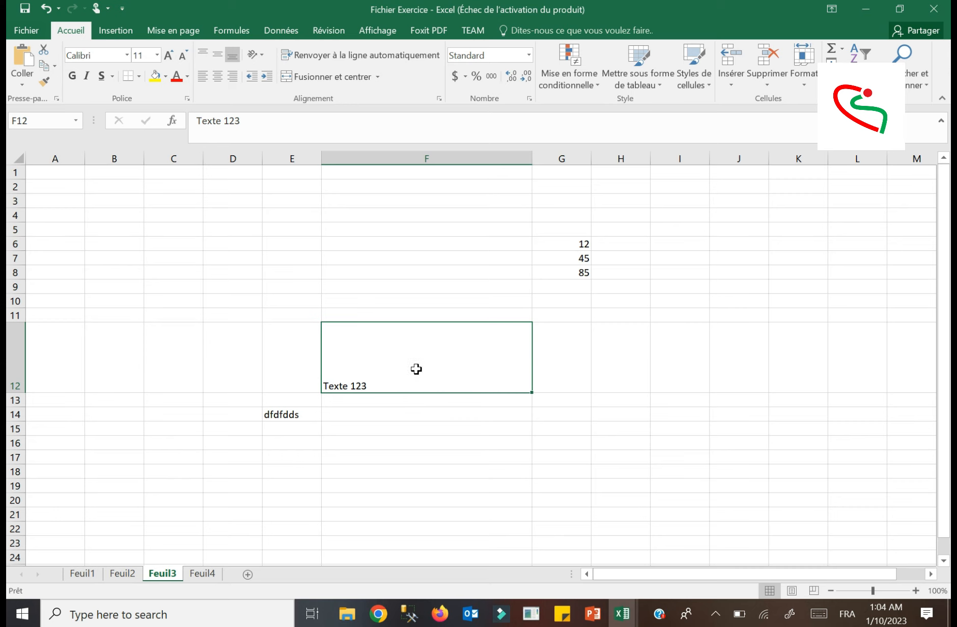
Enter "Texte Haut" in cell F9 through the formula bar.
left_click(423, 289)
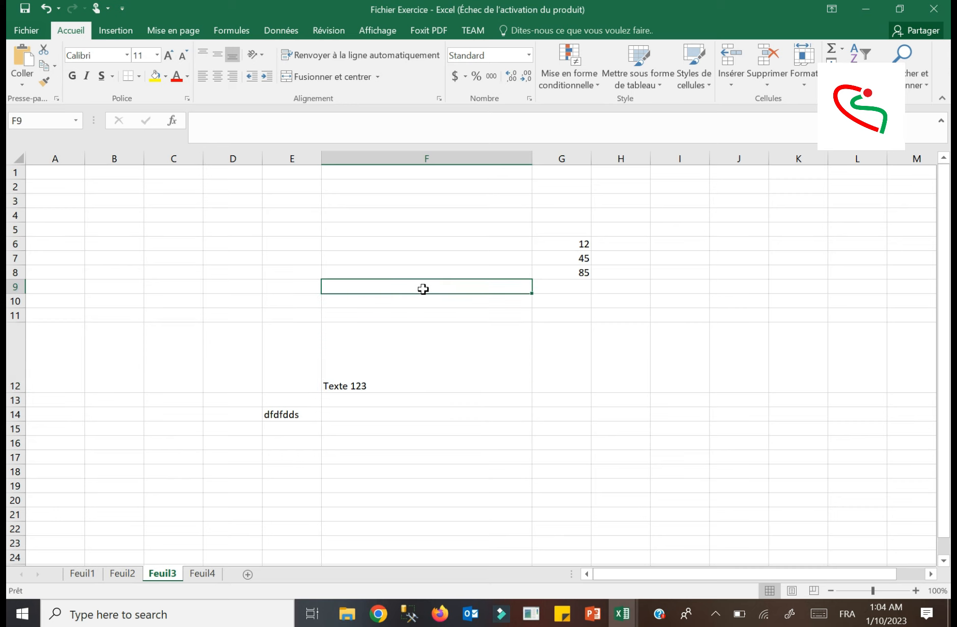
left_click(245, 122)
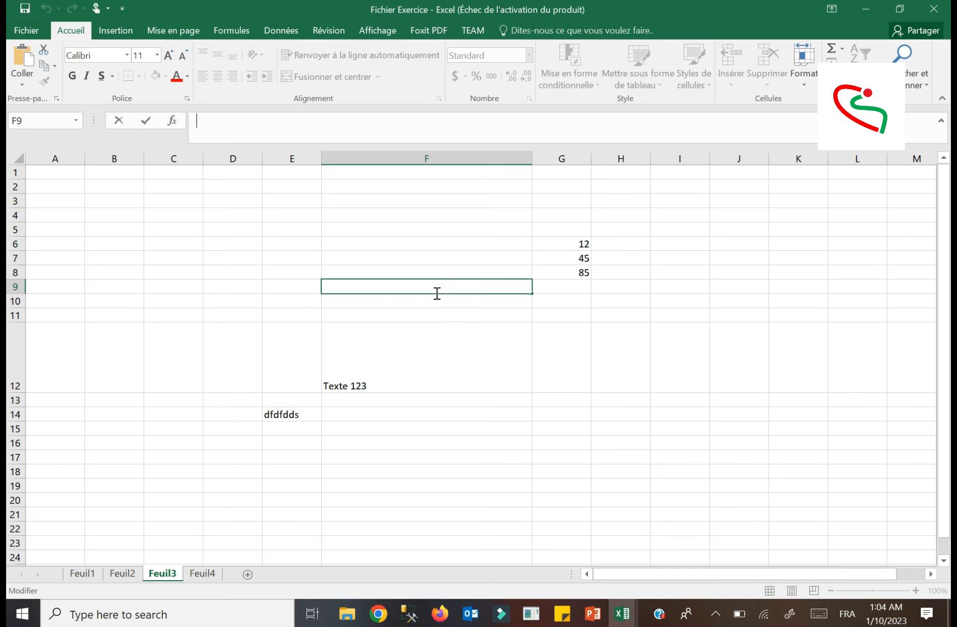
type("Texte Haut")
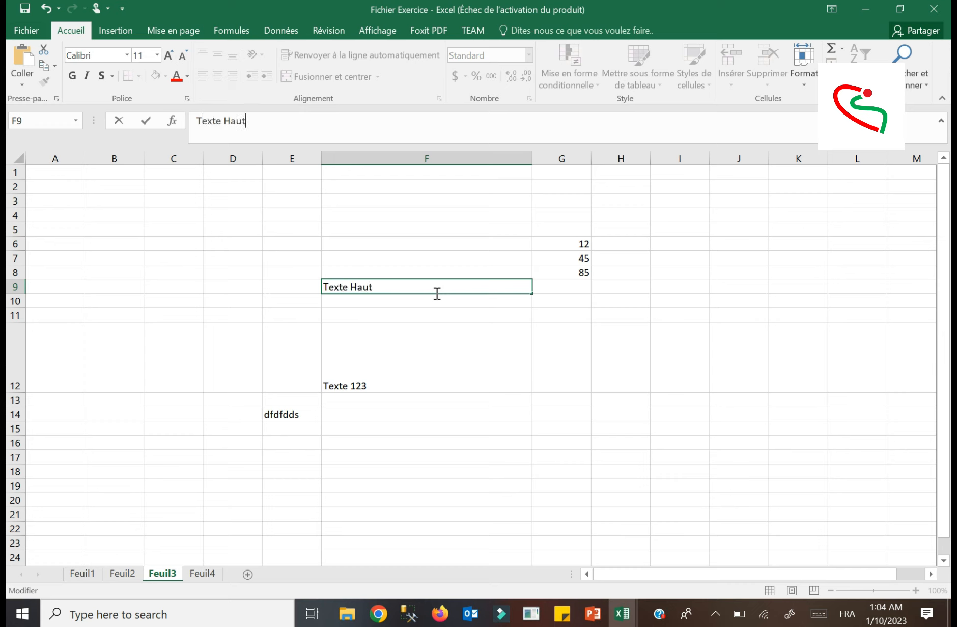
left_click(437, 312)
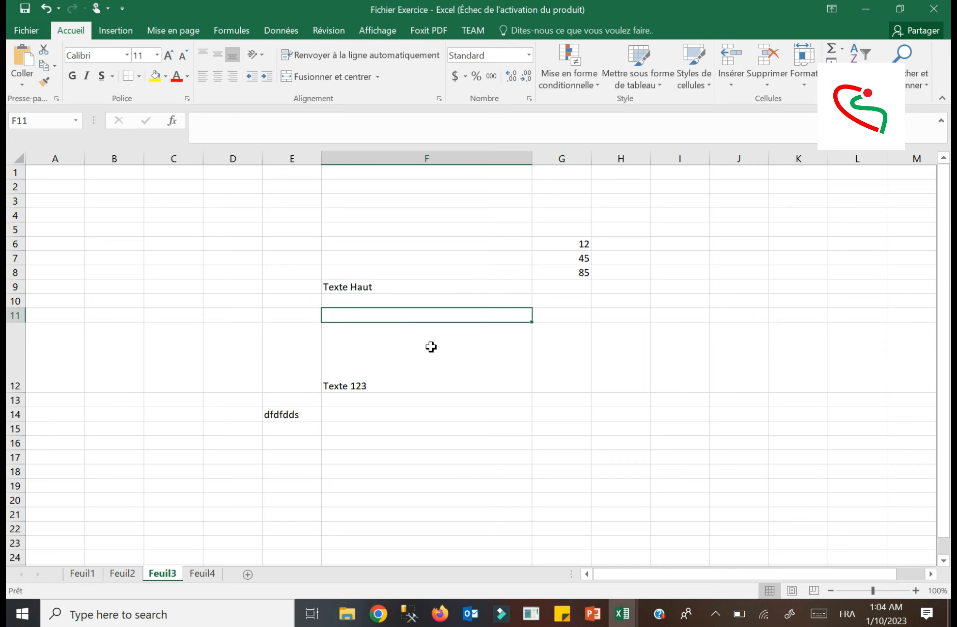
Highlight the whole text of cell F9 in the formula bar, and leave the cell without editing it.
left_click(368, 288)
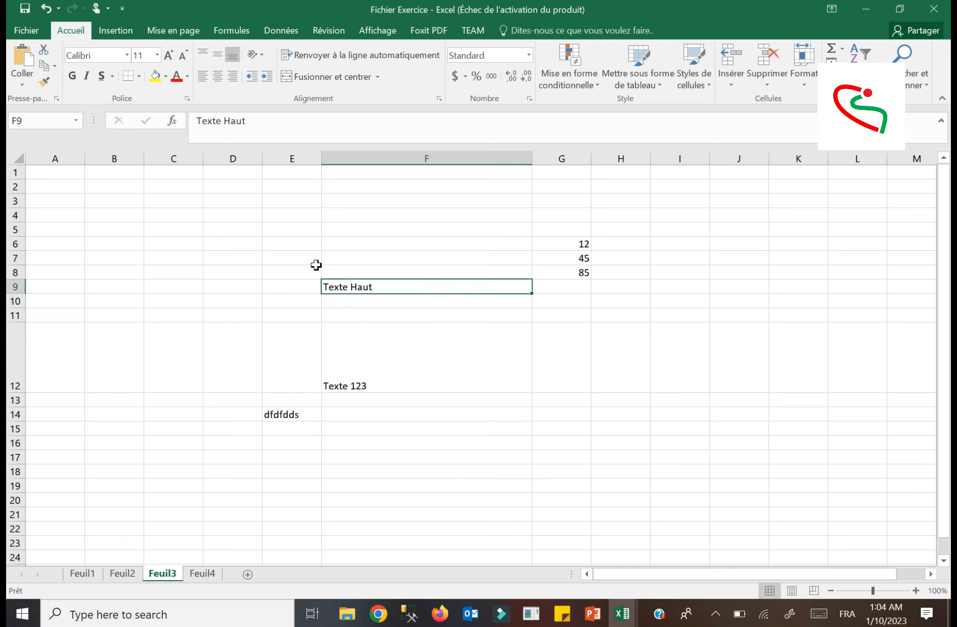
left_click_drag(254, 121, 190, 120)
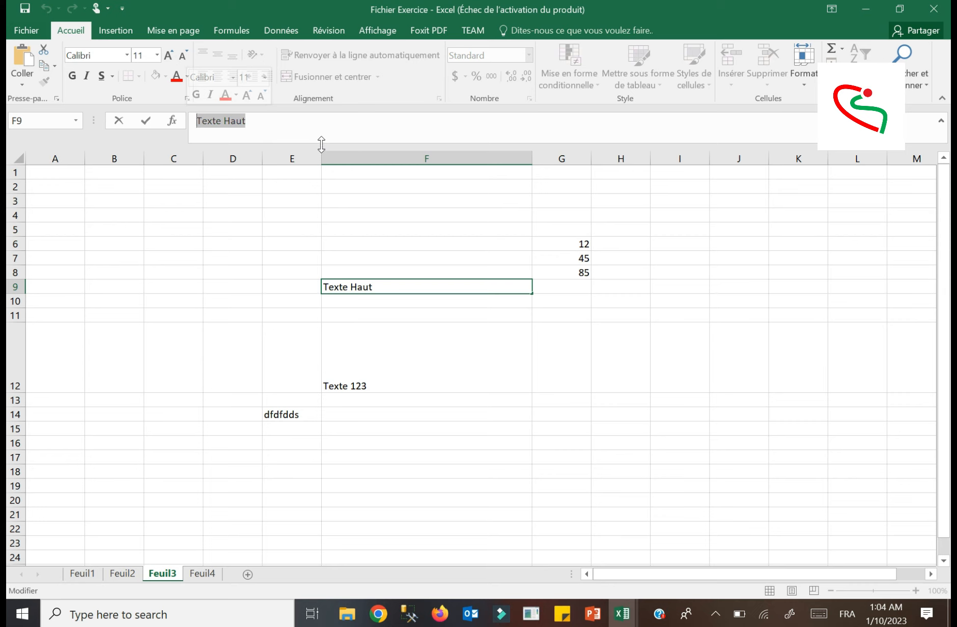
mouse_move(321, 144)
left_mouse_down()
mouse_move(321, 137)
mouse_move(318, 145)
left_mouse_up()
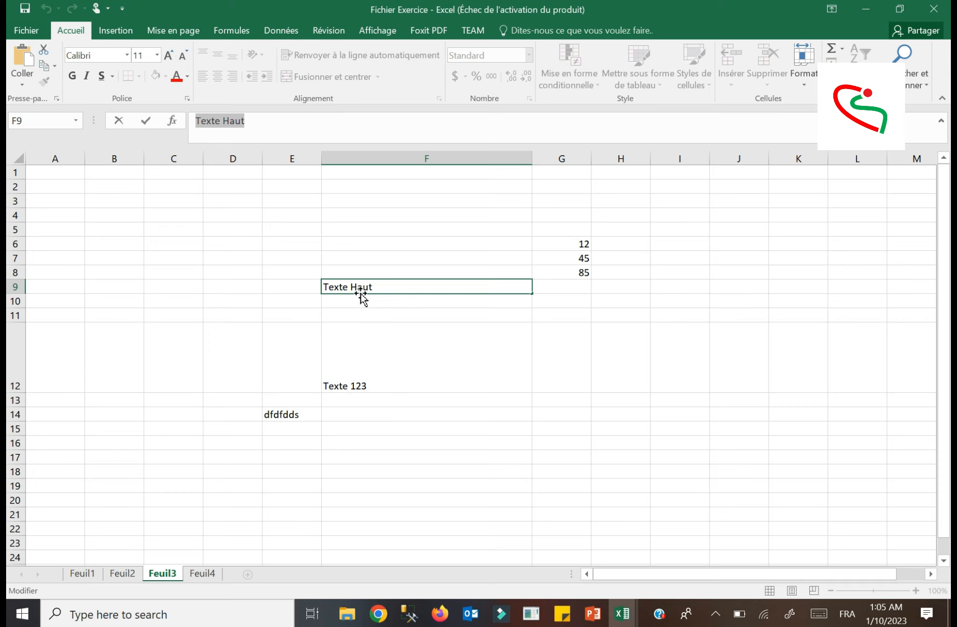
left_click(371, 316)
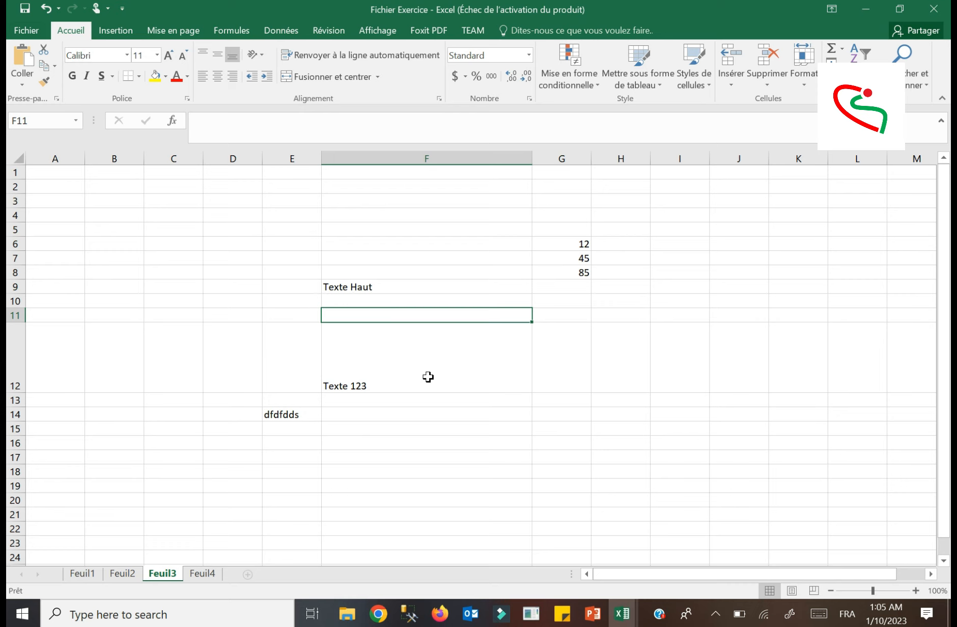
Enter the number 123 in cell F5 and confirm it by moving to another cell.
left_click(430, 226)
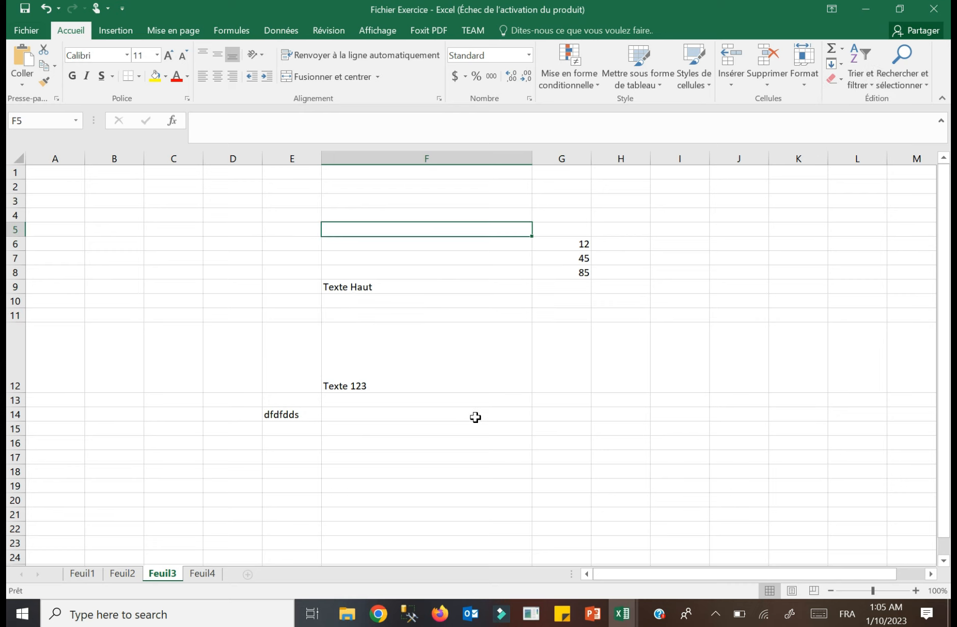
type("123")
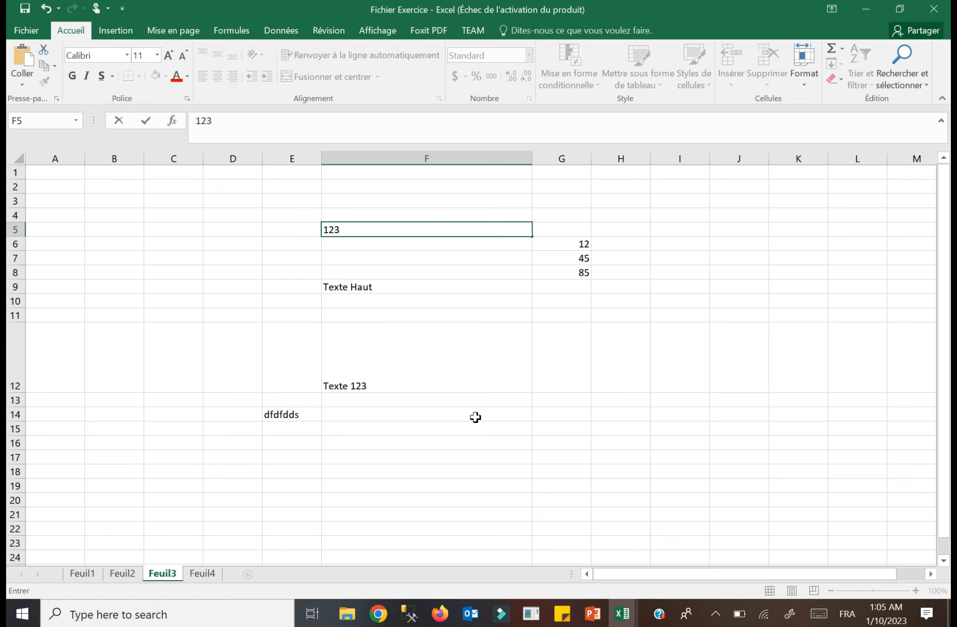
left_click(422, 257)
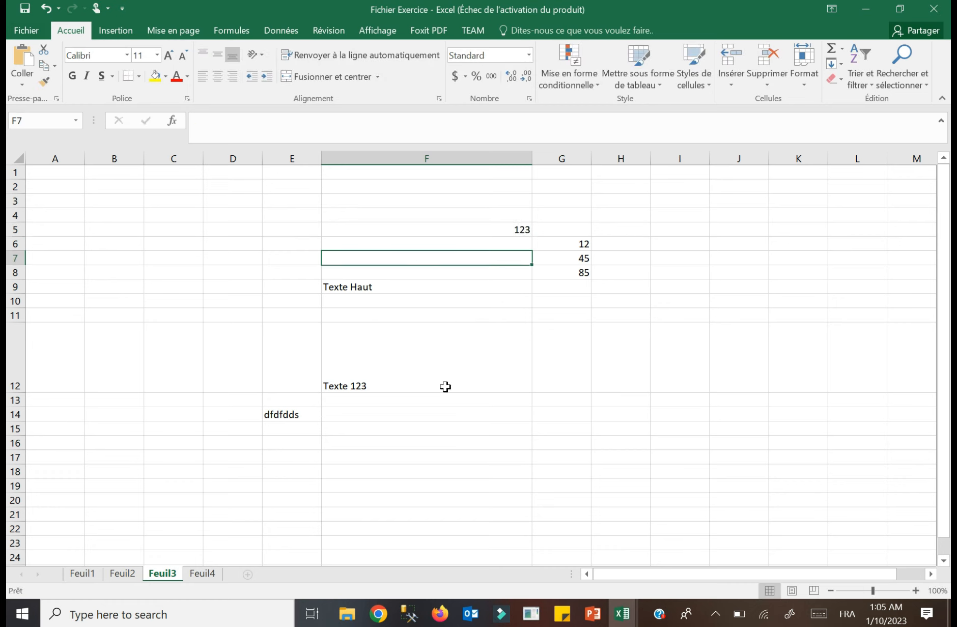
Make the text of cells F12 and E14 bold.
left_click(399, 391)
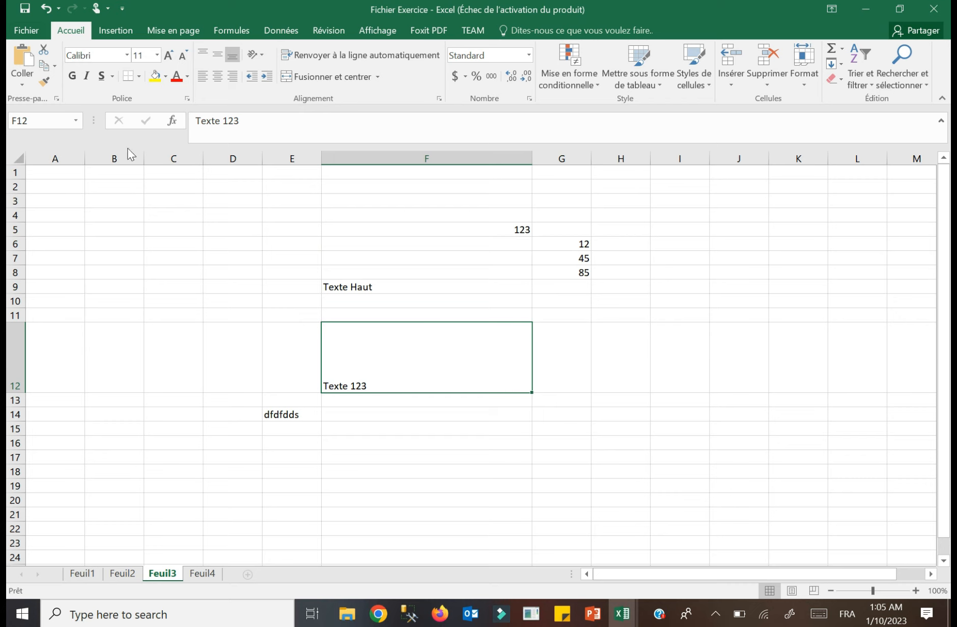
left_click(72, 77)
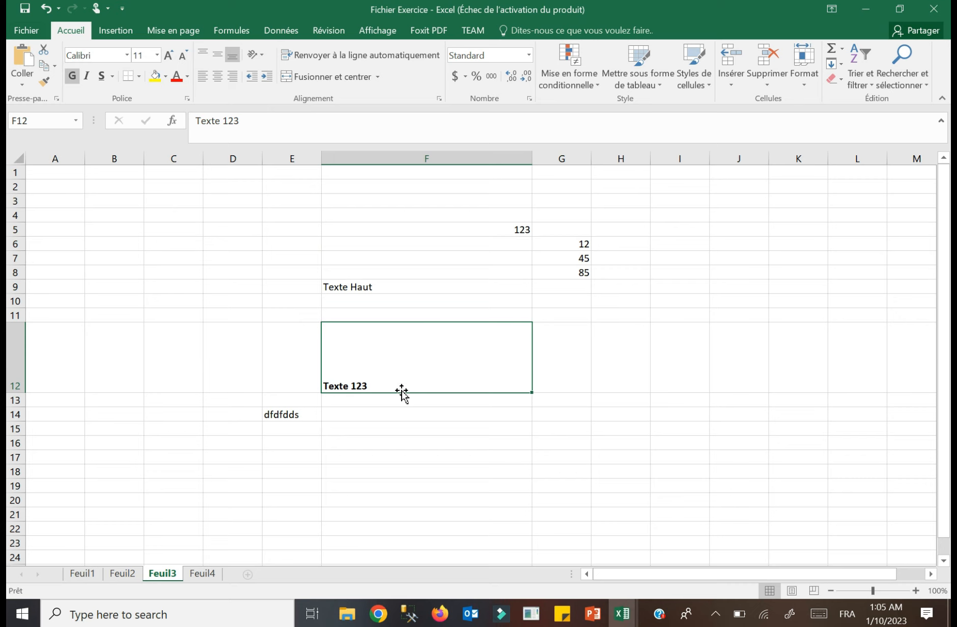
left_click(283, 417)
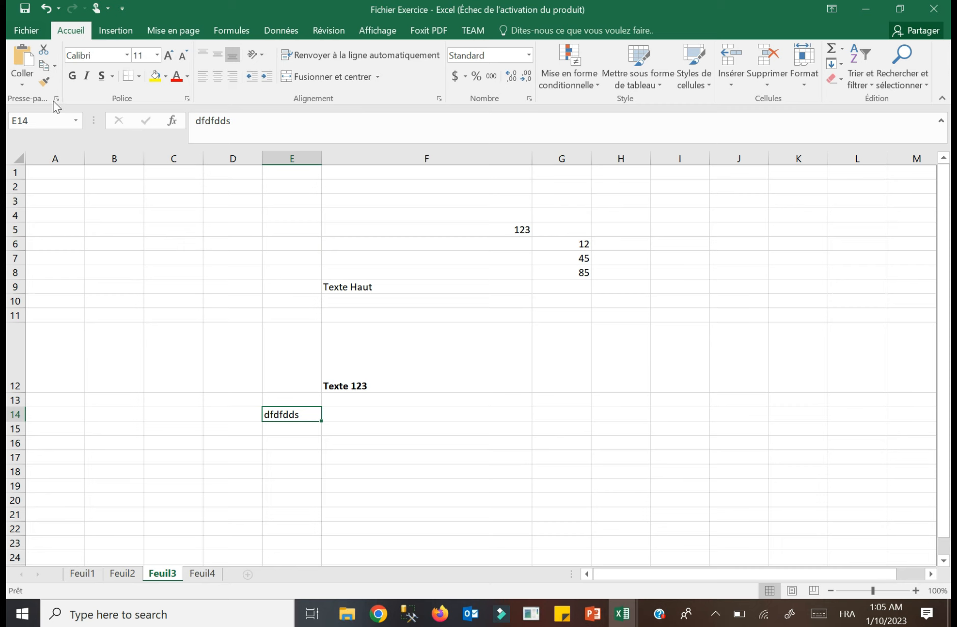
left_click(71, 77)
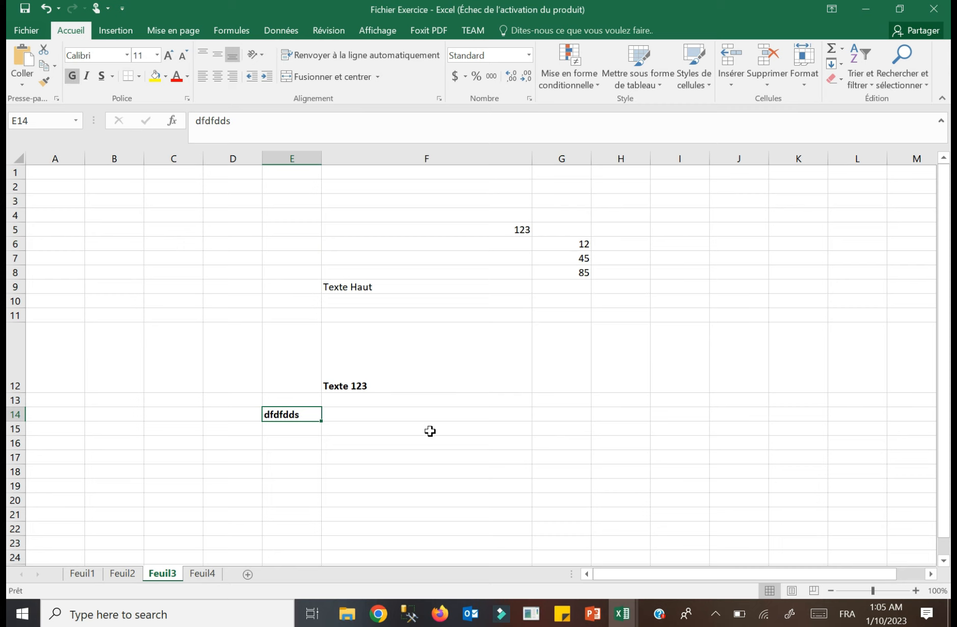
Set the font size of cell F12 to 16 and that of cell E14 to 22.
left_click(368, 382)
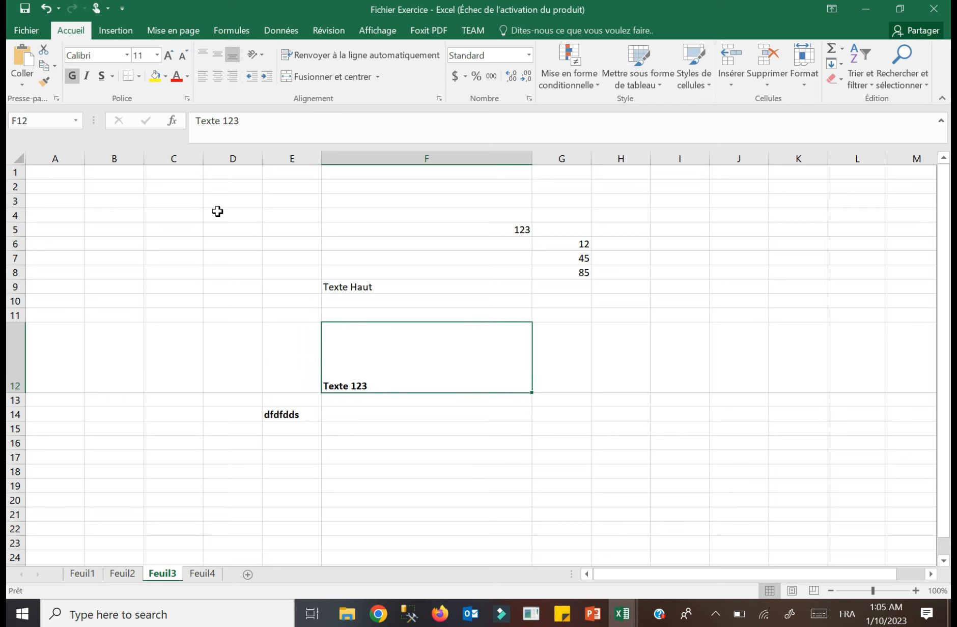
left_click(158, 55)
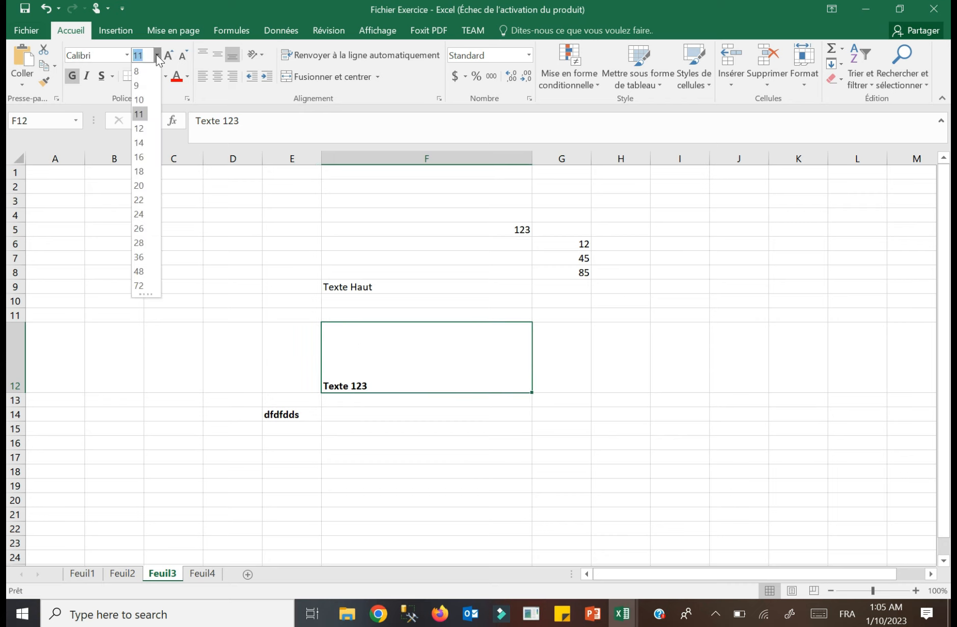
left_click(139, 157)
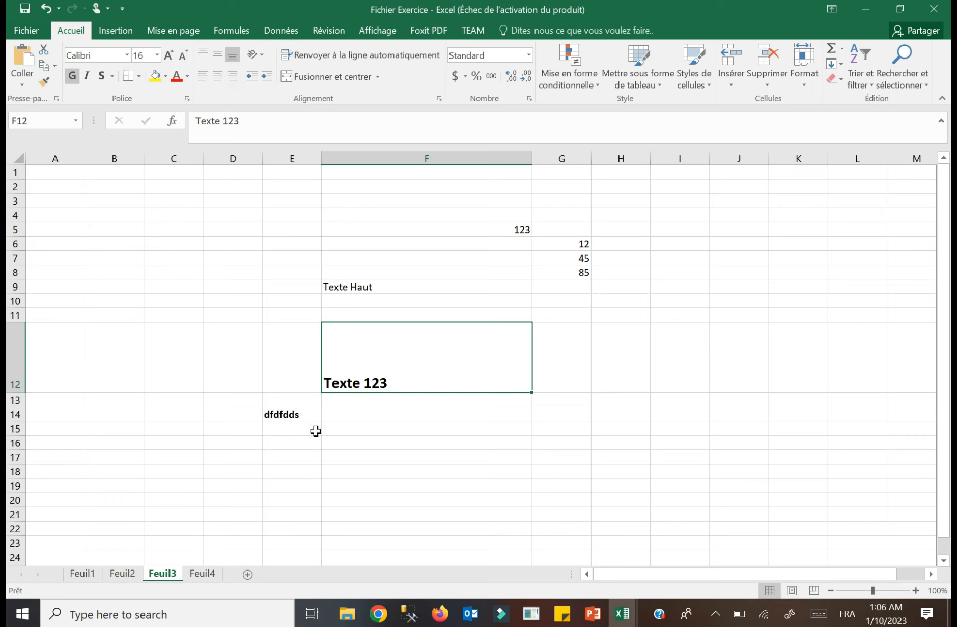
left_click(309, 414)
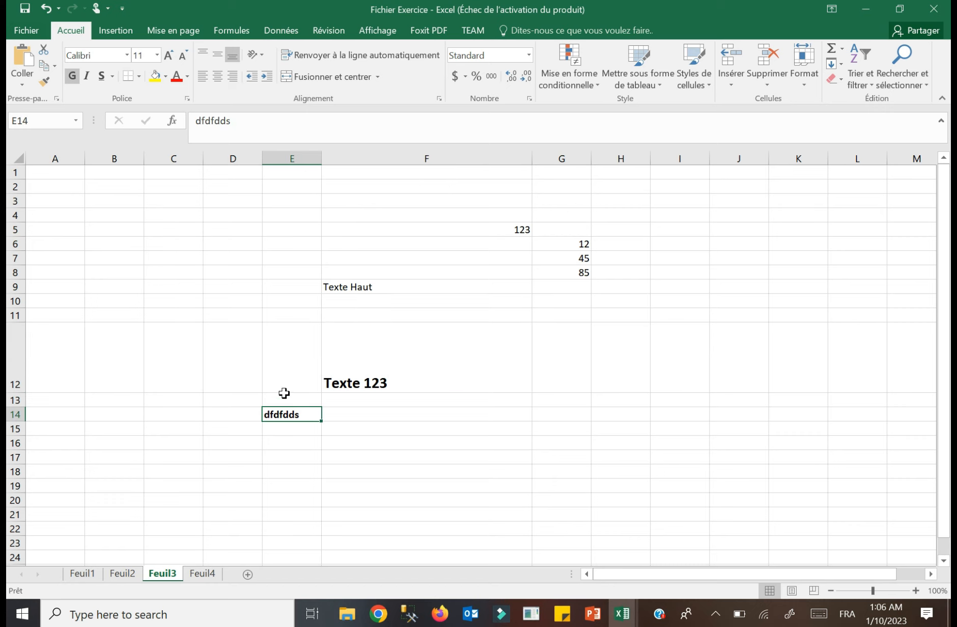
left_click(156, 55)
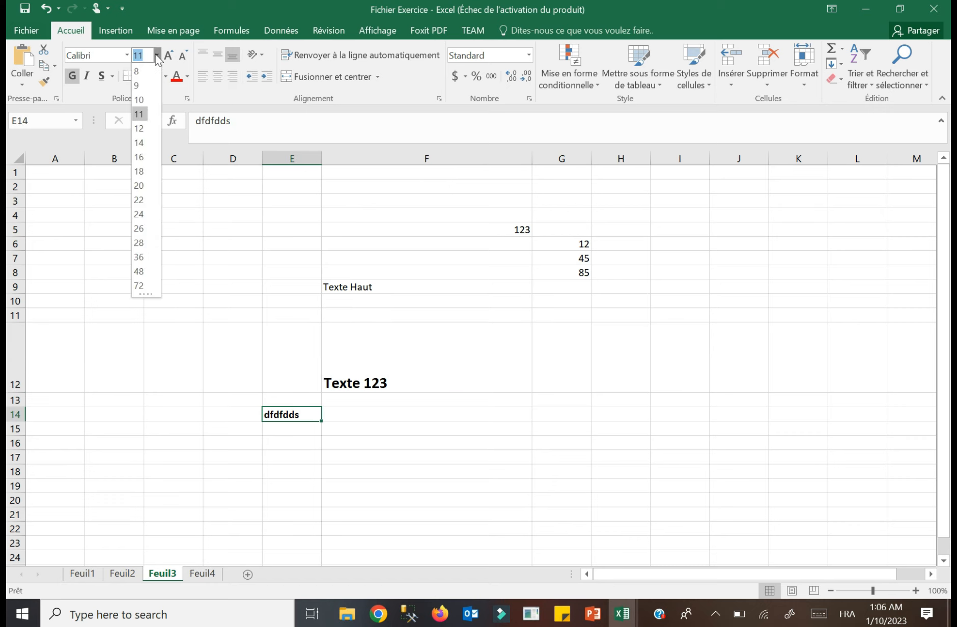
left_click(140, 199)
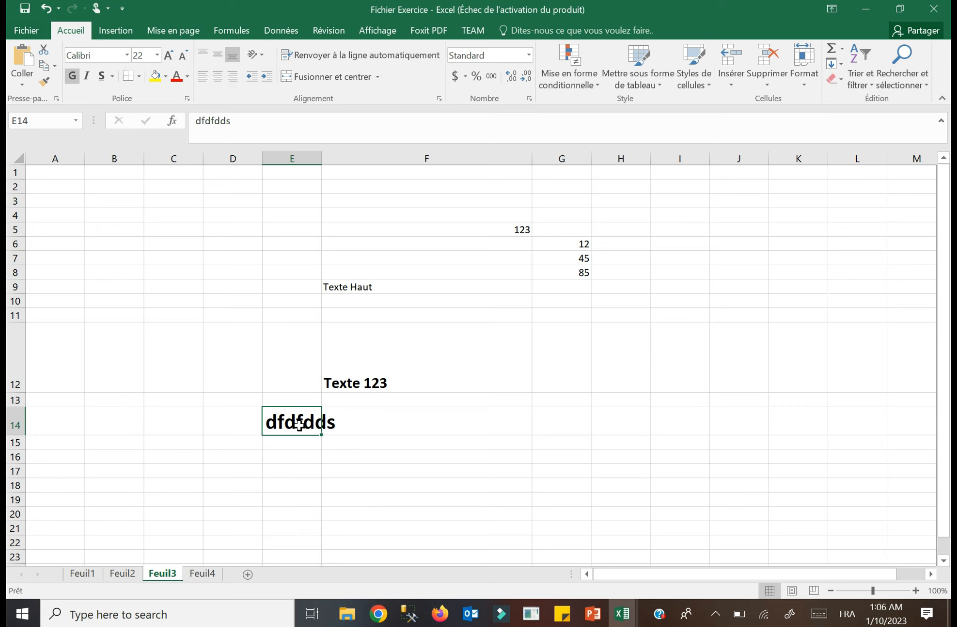
Enter "Cellule suivante" in cell F14, beside the enlarged text of E14.
left_click(388, 424)
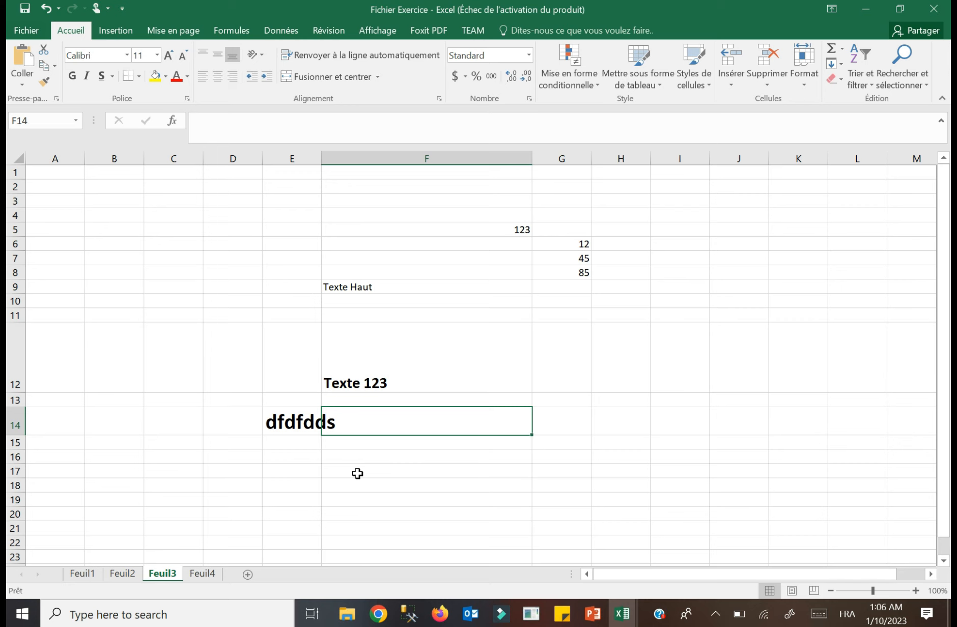
type("Cellu")
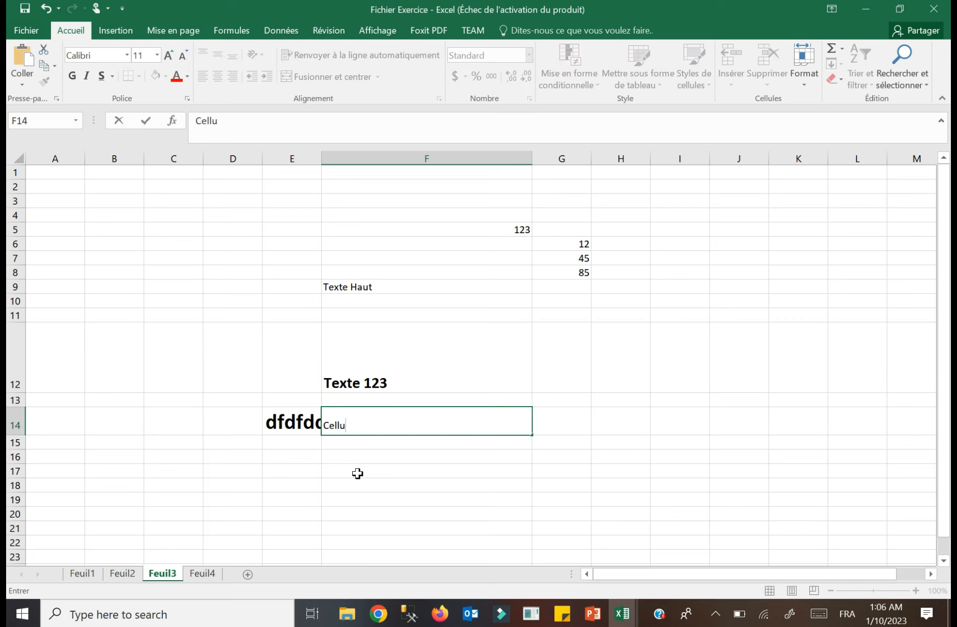
type("le suivante")
left_click(357, 473)
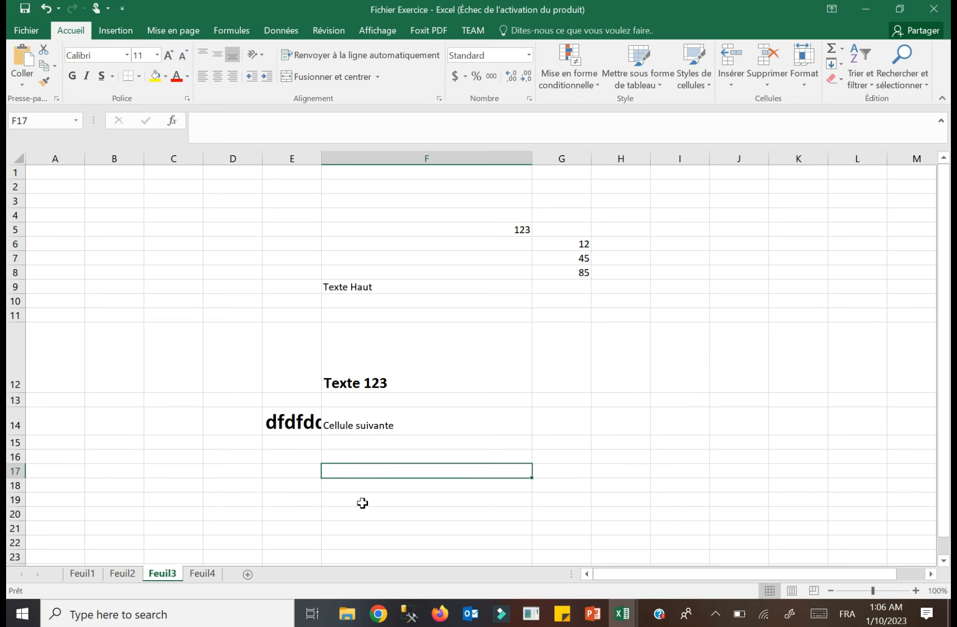
Highlight the full text of cell E14 in the formula bar, leave it unedited, and check the content of F14.
left_click(292, 433)
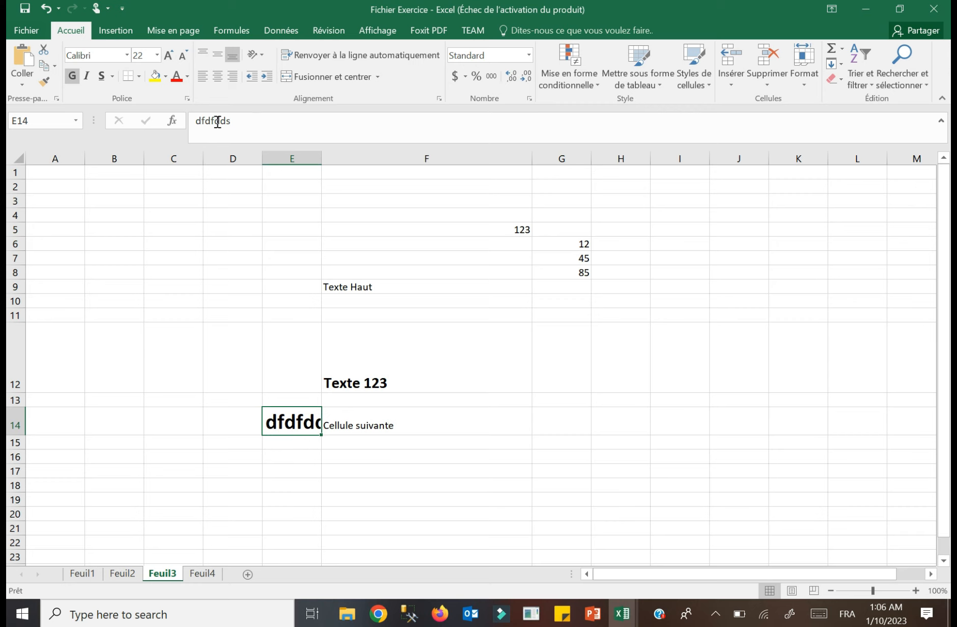
left_click_drag(231, 120, 187, 123)
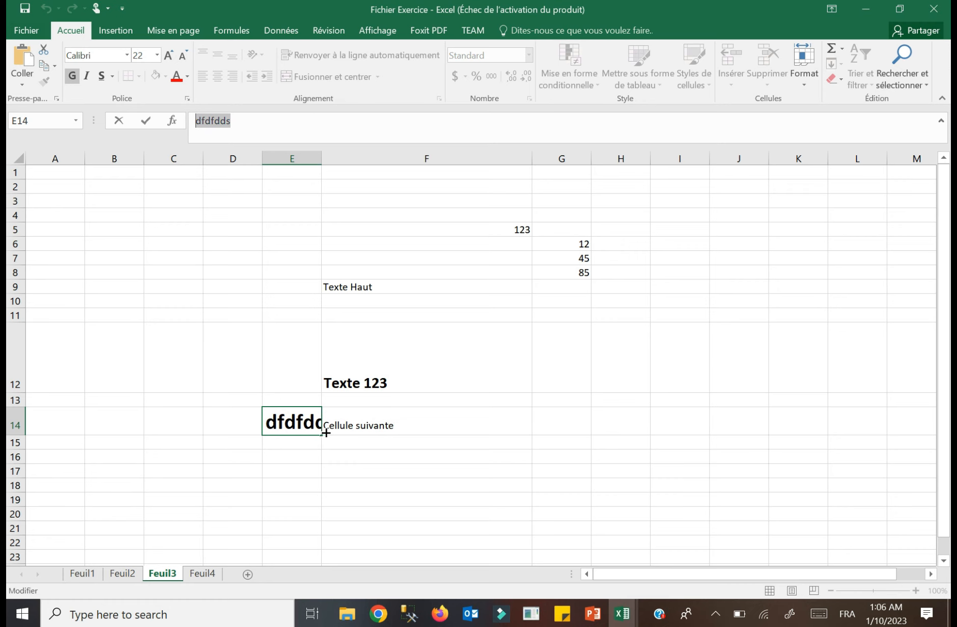
left_click(351, 458)
left_click(387, 427)
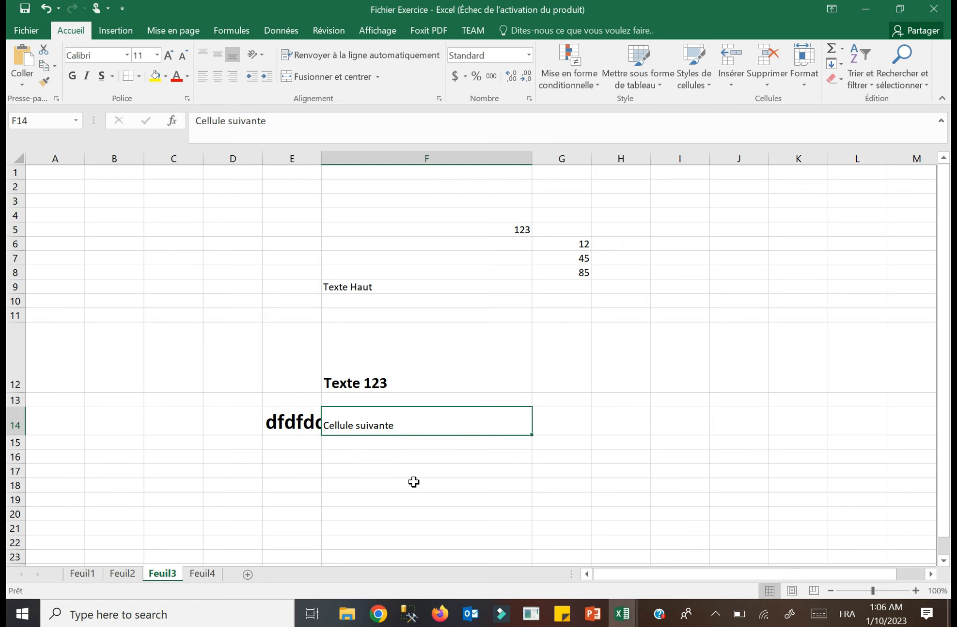
Apply a red font colour to cell F12, and replace it with the theme orange.
left_click(446, 383)
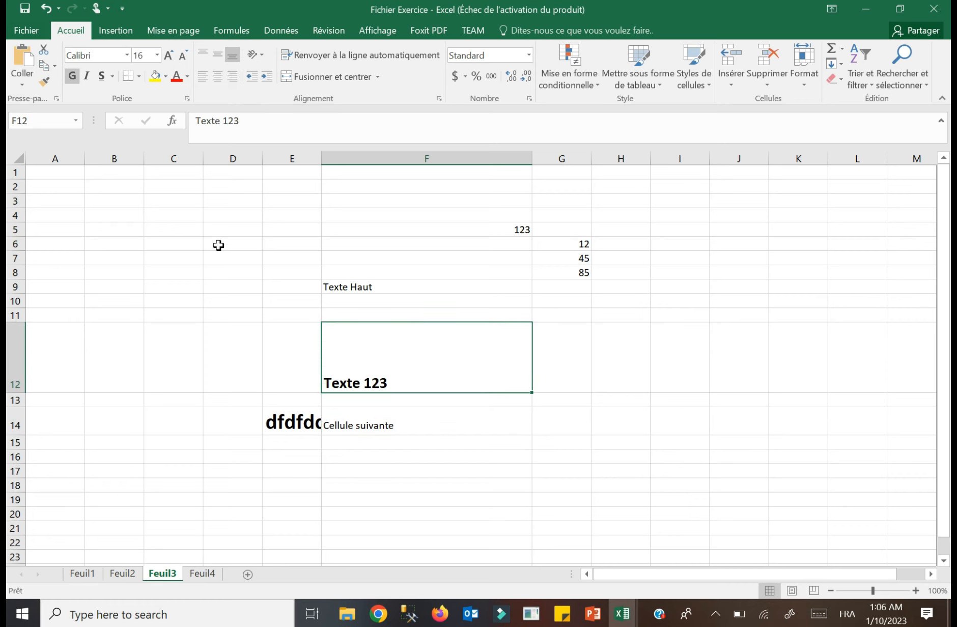
left_click(176, 78)
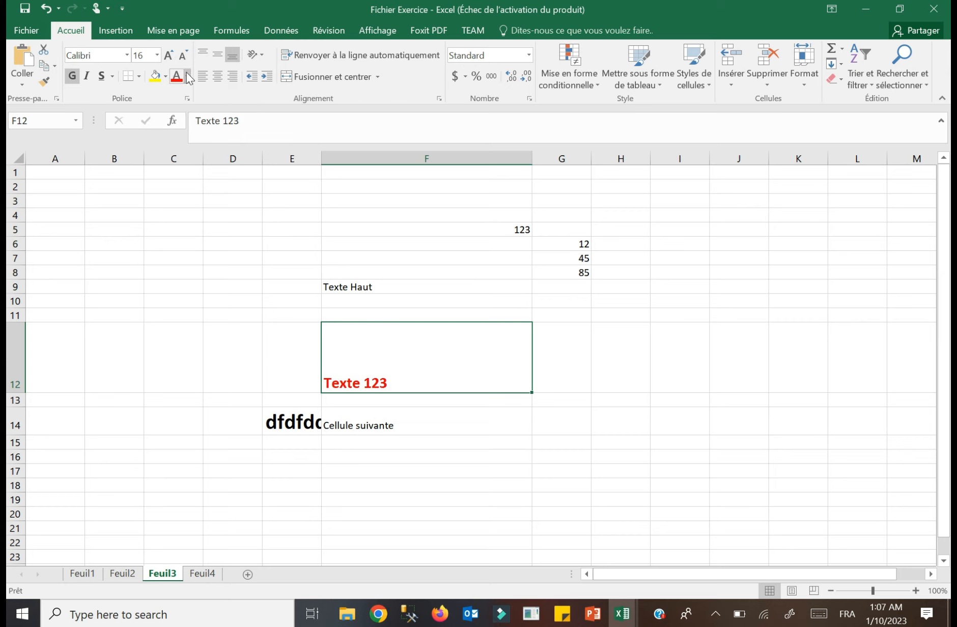
left_click(188, 76)
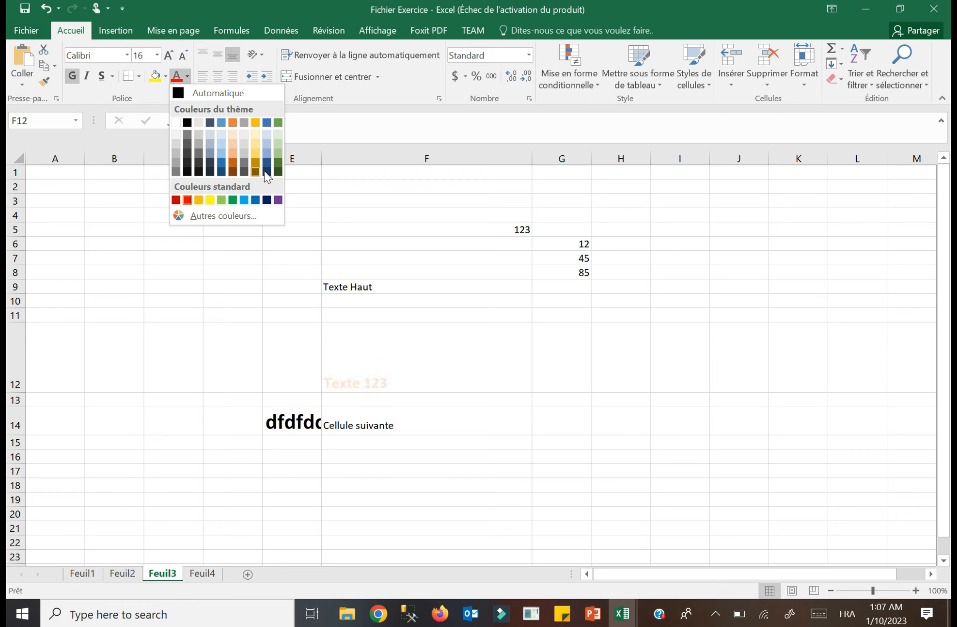
left_click(232, 122)
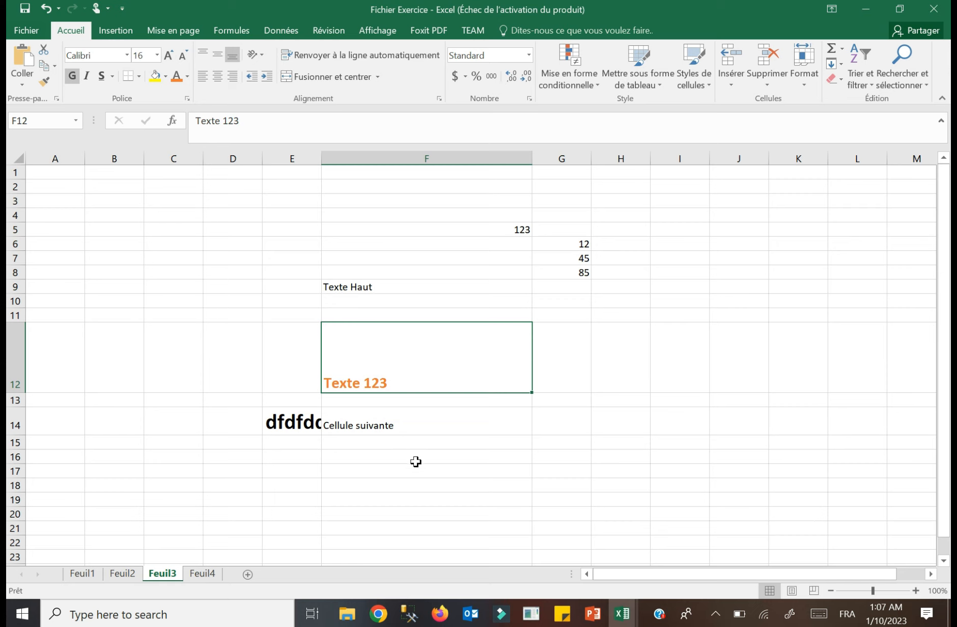
Widen column E to fit the text of E14, and fill that cell with yellow, light green and finally red.
left_click(308, 425)
left_click_drag(323, 155, 400, 166)
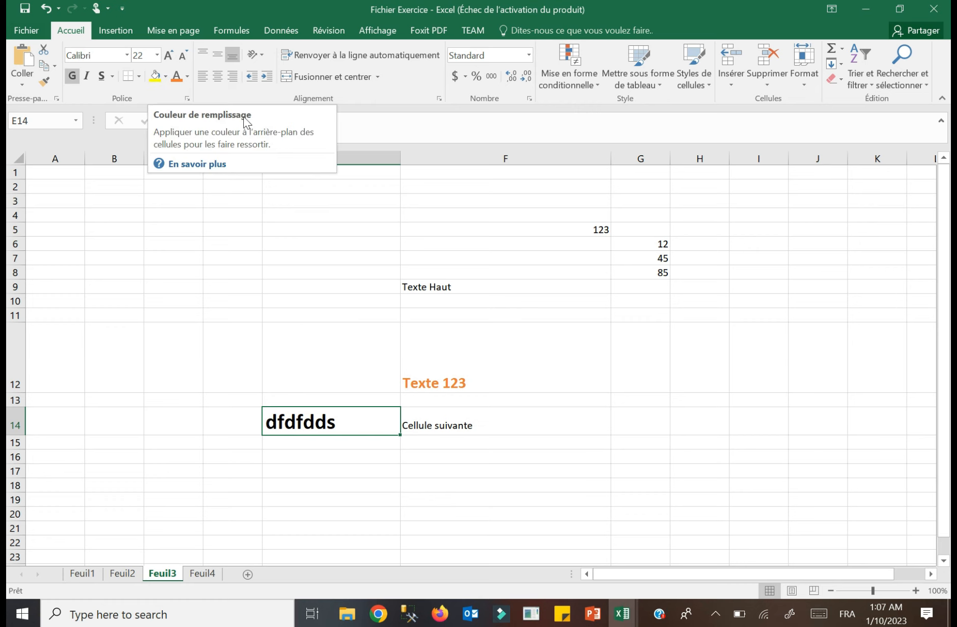
left_click(154, 78)
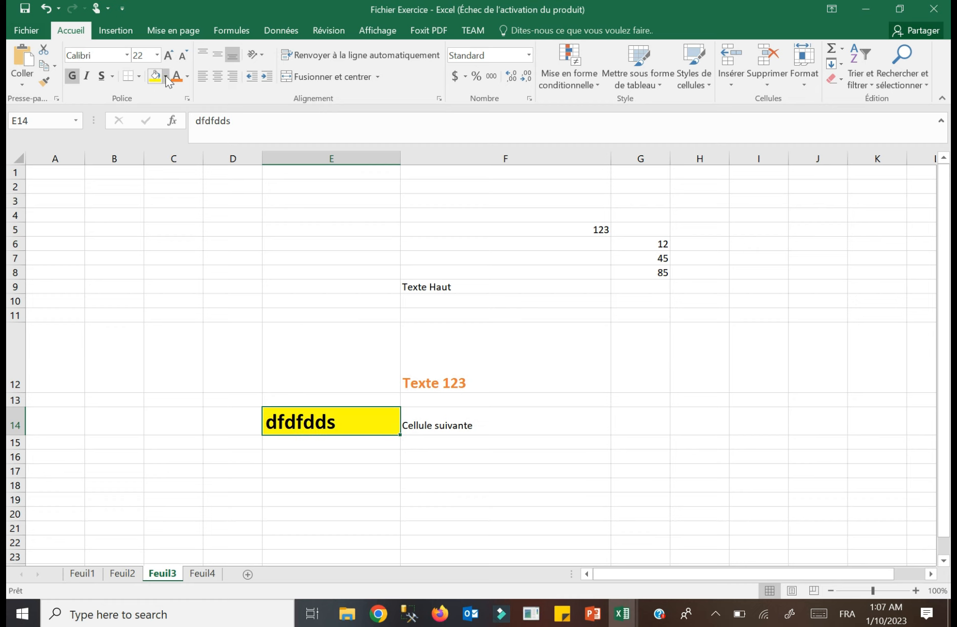
left_click(166, 76)
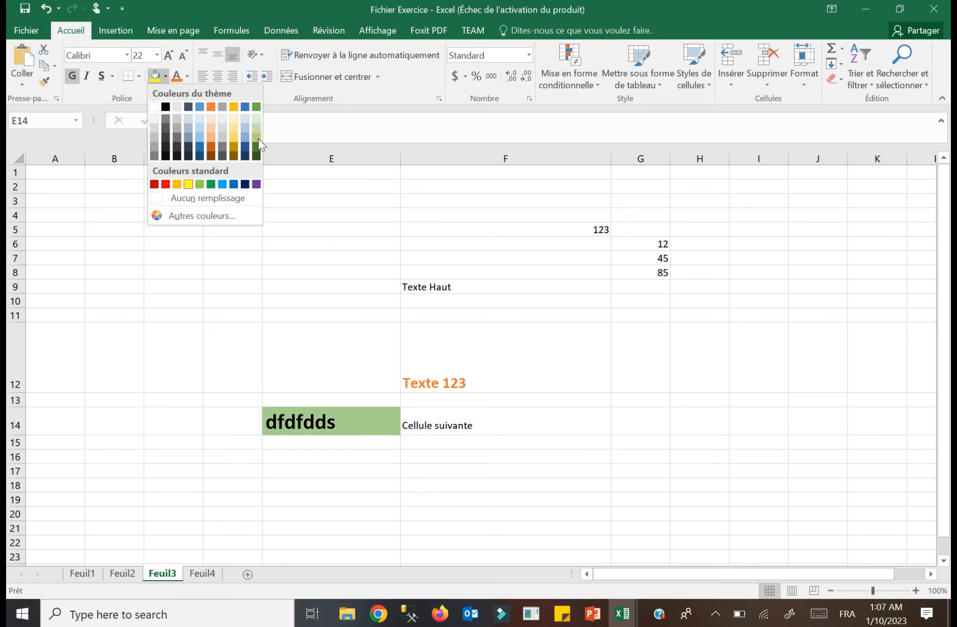
left_click(258, 139)
left_click(166, 78)
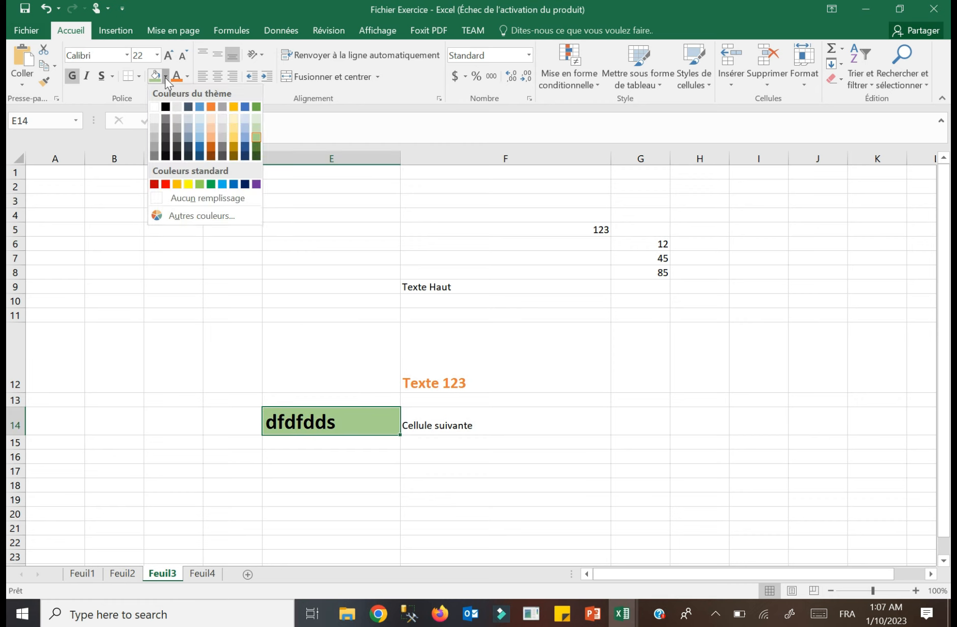
left_click(166, 184)
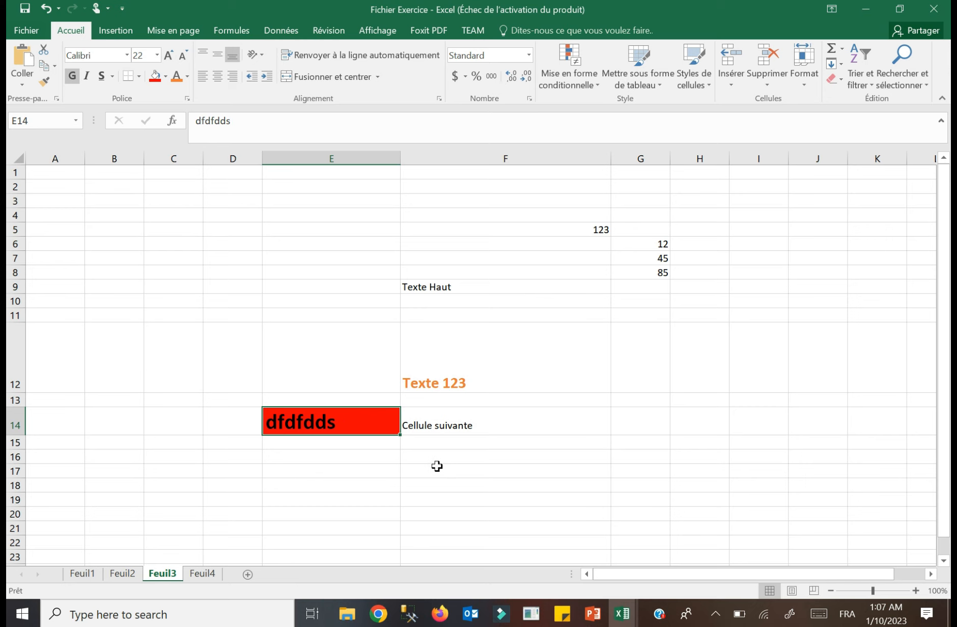
left_click(464, 458)
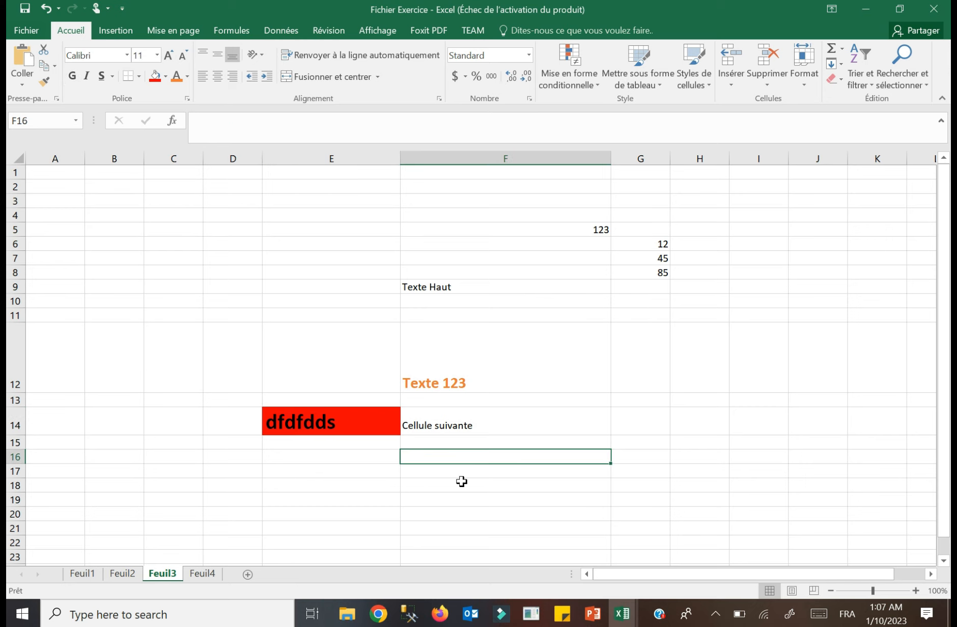
left_click(498, 302)
left_click(416, 262)
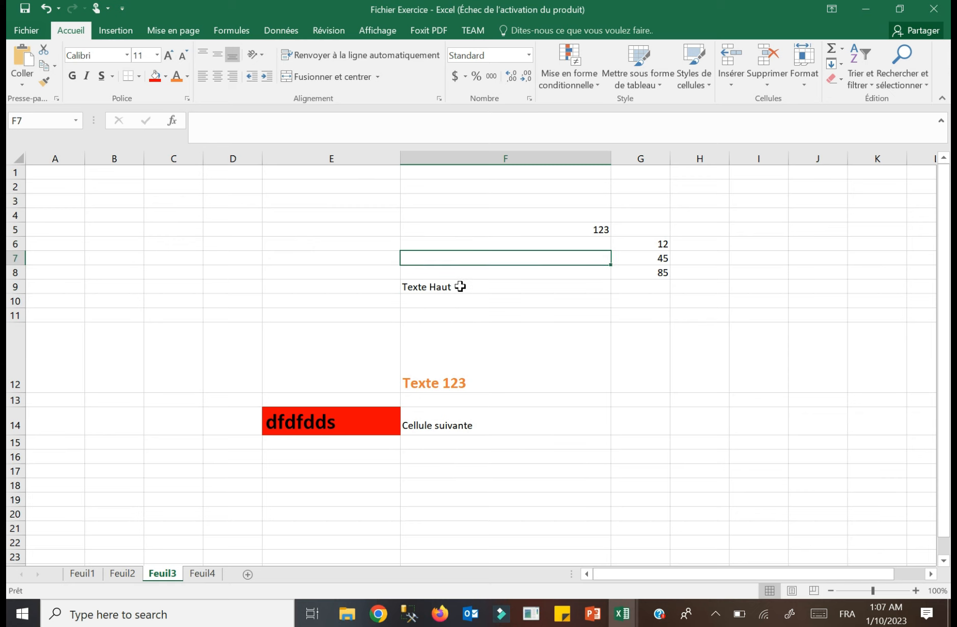
left_click(462, 288)
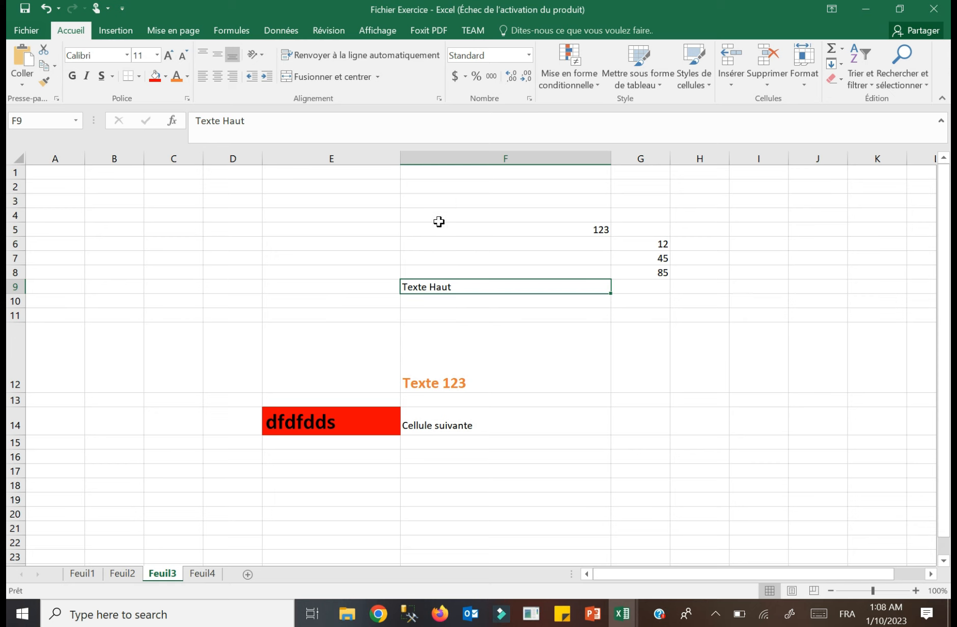
left_click(344, 257)
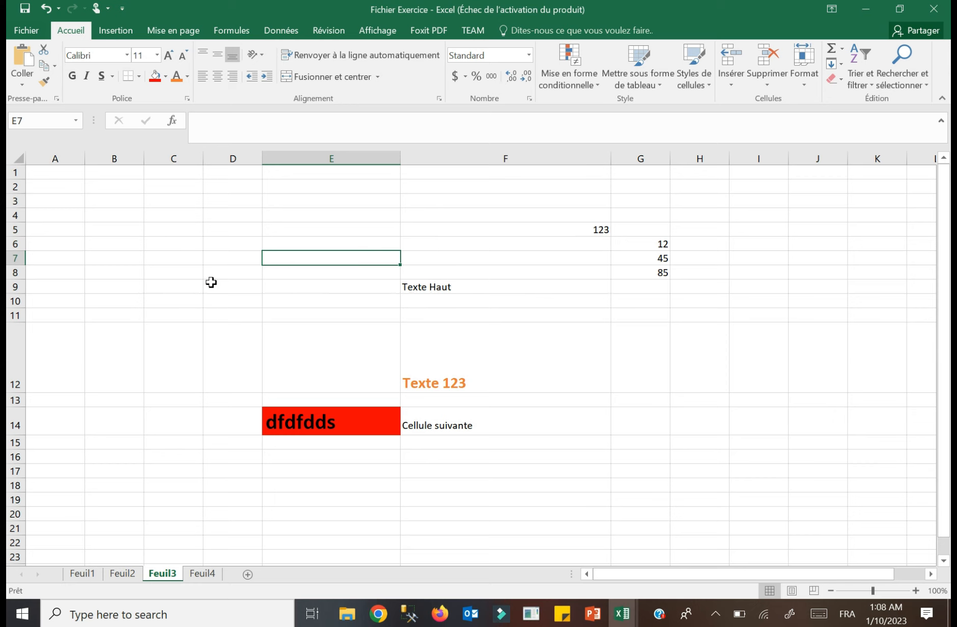
left_click(190, 274)
left_click(330, 243)
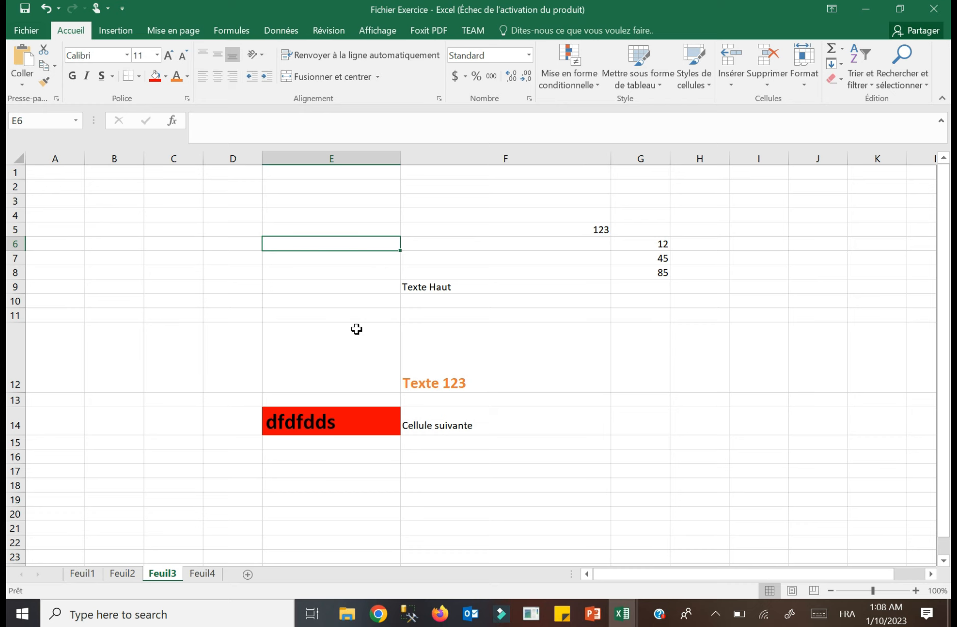
left_click(481, 285)
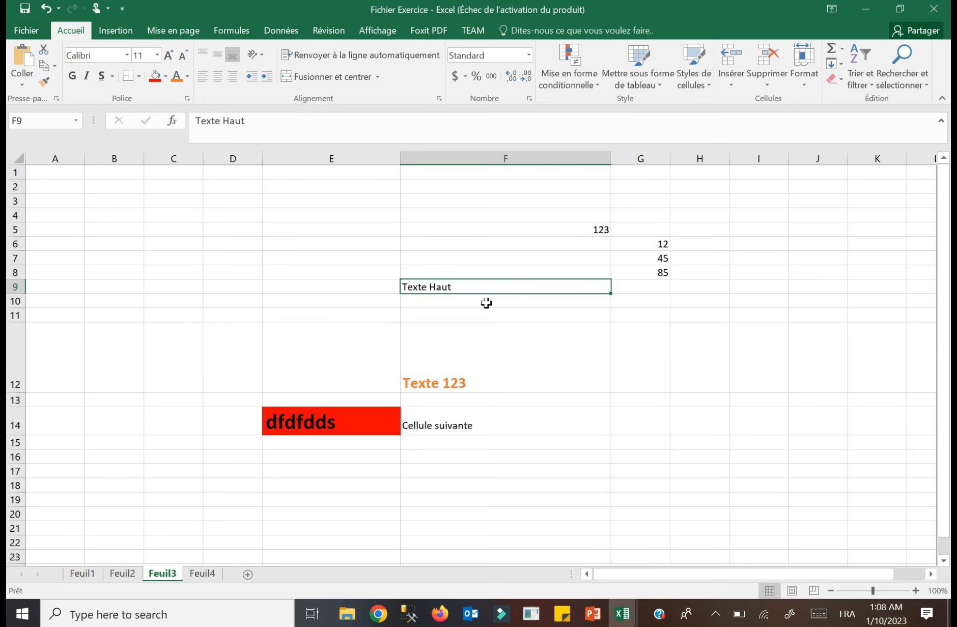
left_click(459, 258)
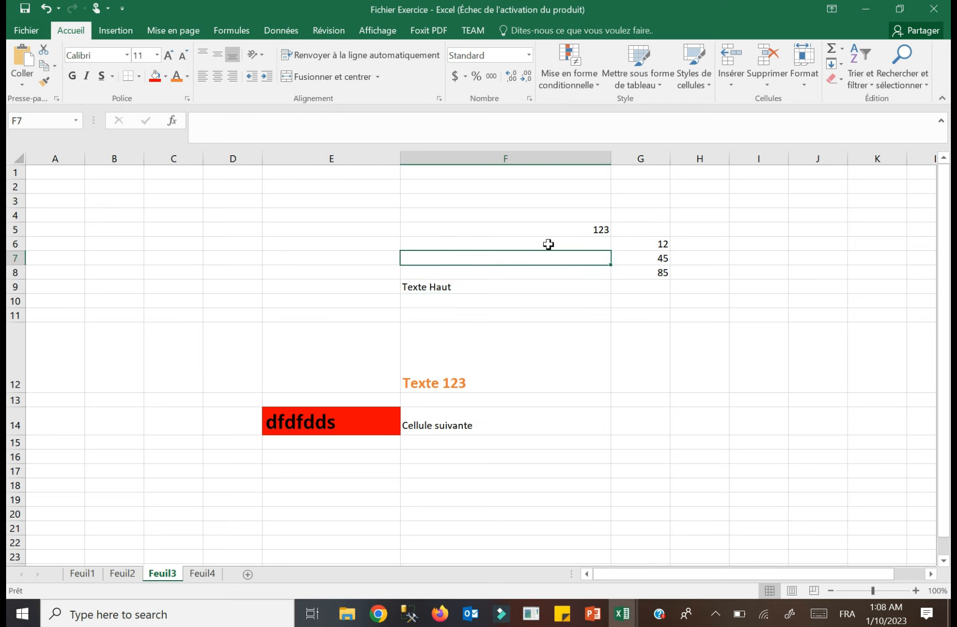
Practise selecting blocks of cells, including F5:G11, F5:F11, and upward from F18 to F9.
left_click_drag(527, 231, 652, 313)
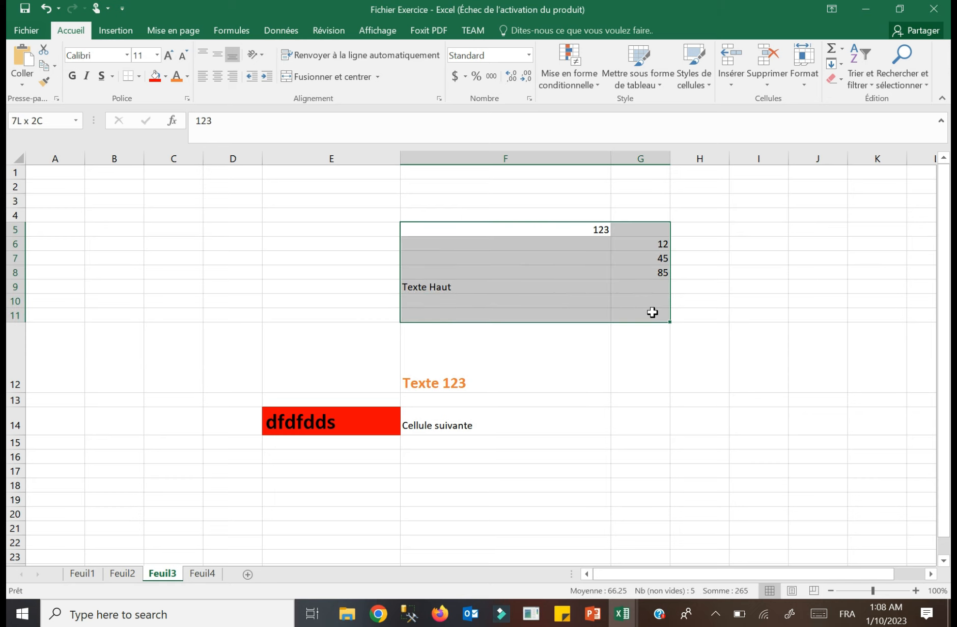
left_click(544, 231)
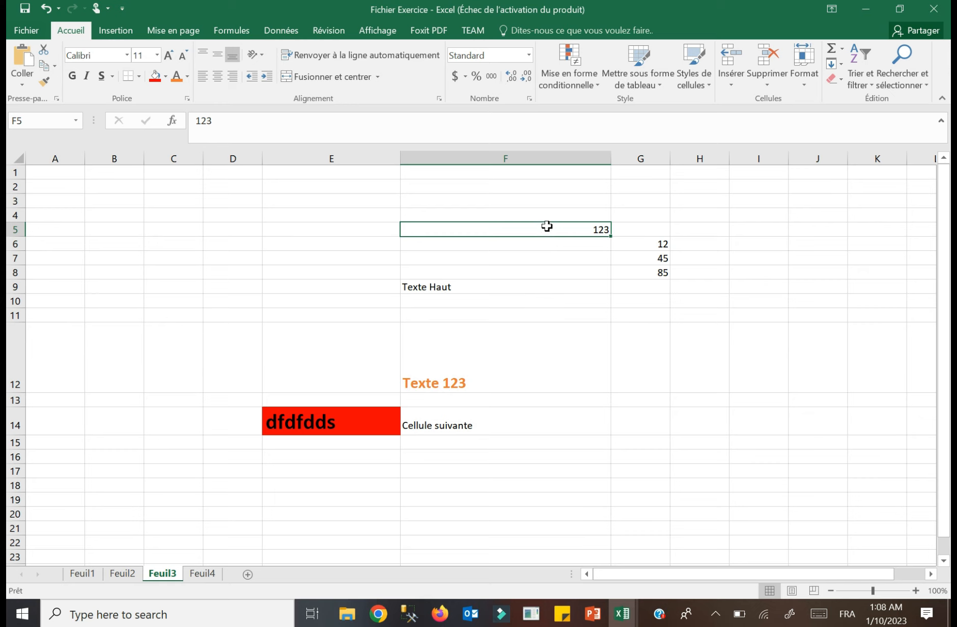
mouse_move(547, 229)
left_mouse_down()
mouse_move(546, 239)
mouse_move(527, 243)
left_mouse_up()
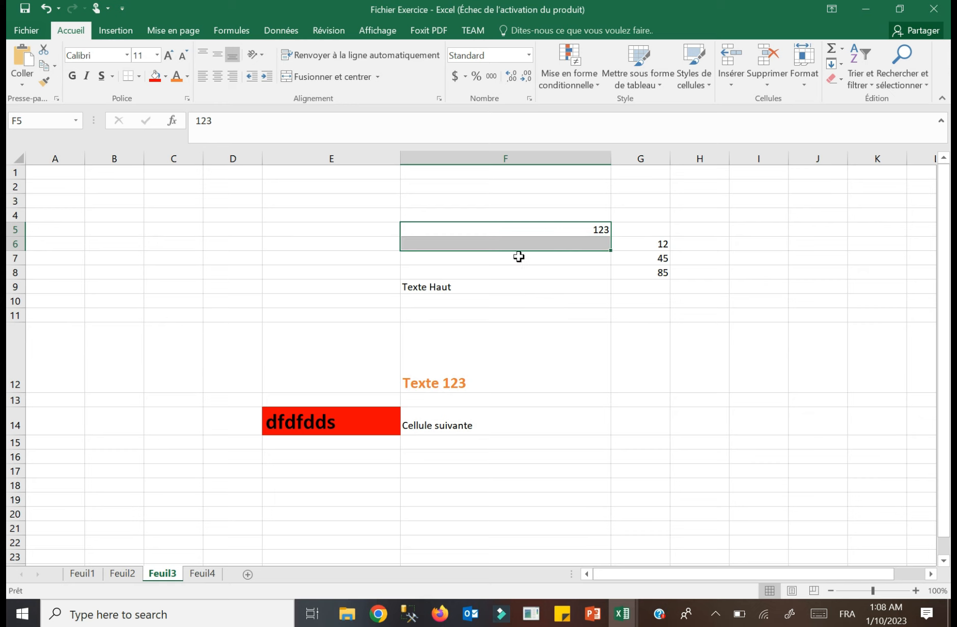
left_click(511, 232)
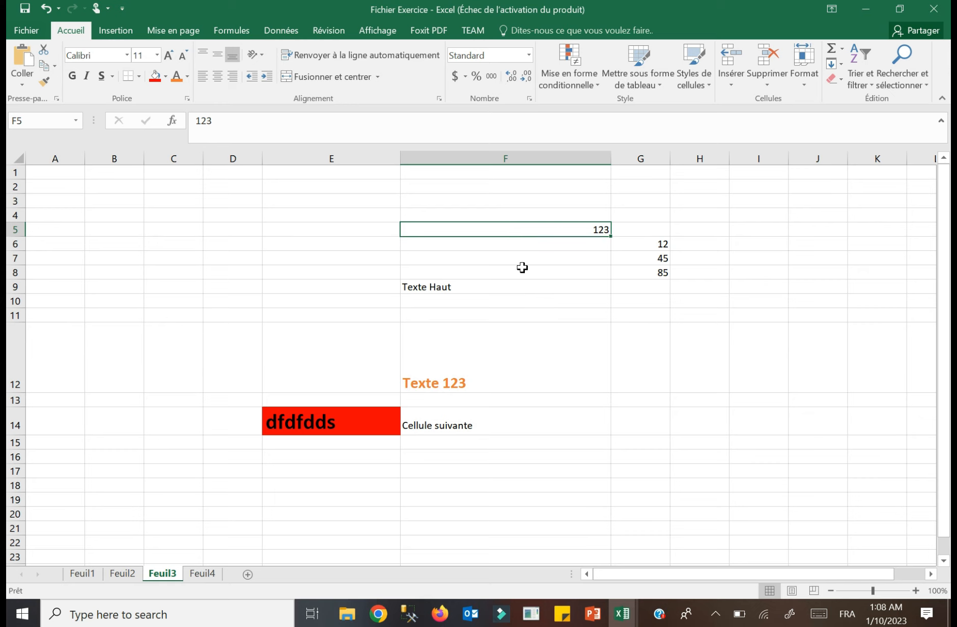
left_click(523, 215)
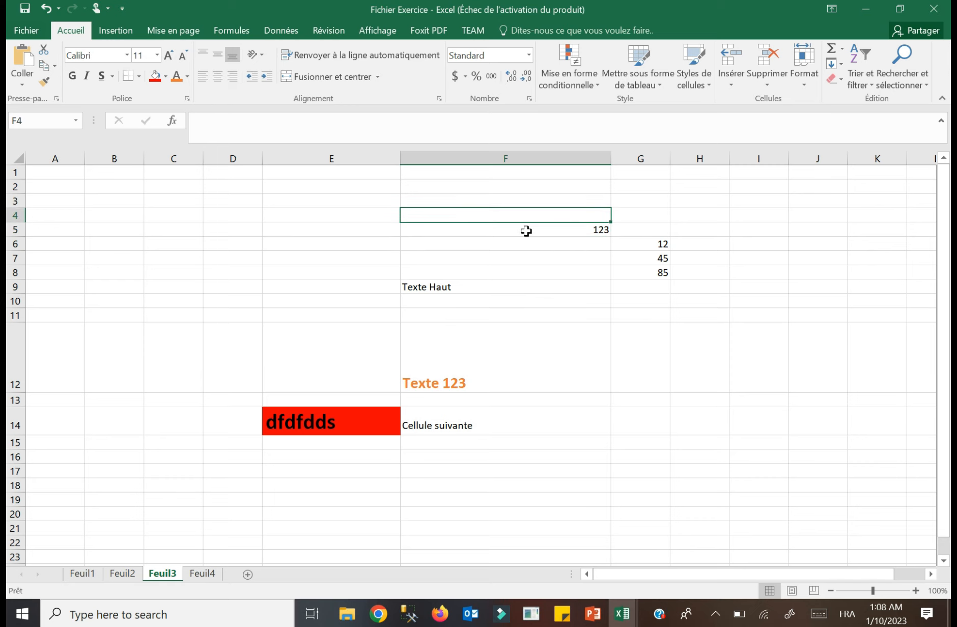
left_click(526, 231)
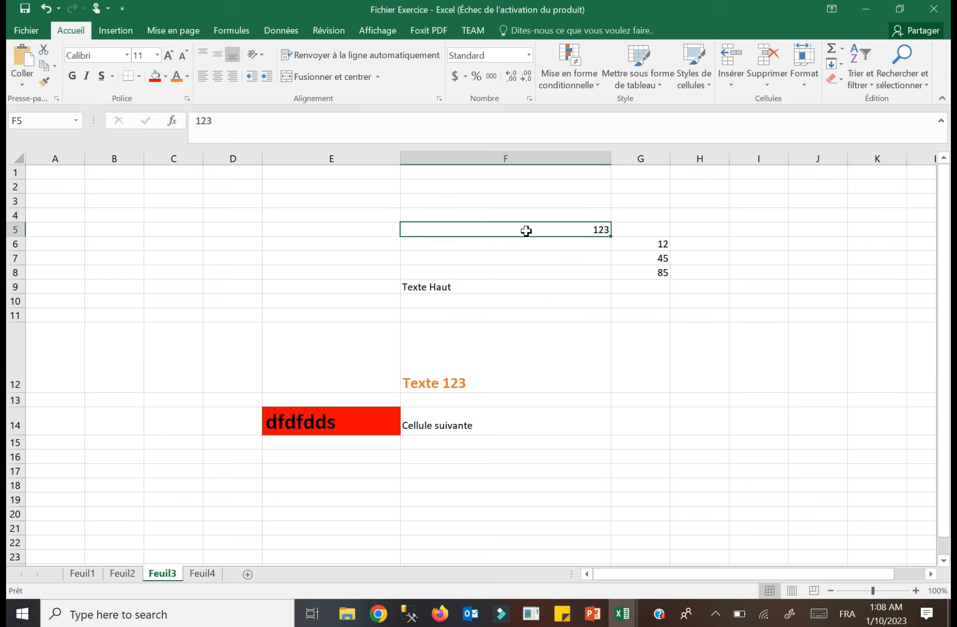
left_click_drag(525, 231, 520, 313)
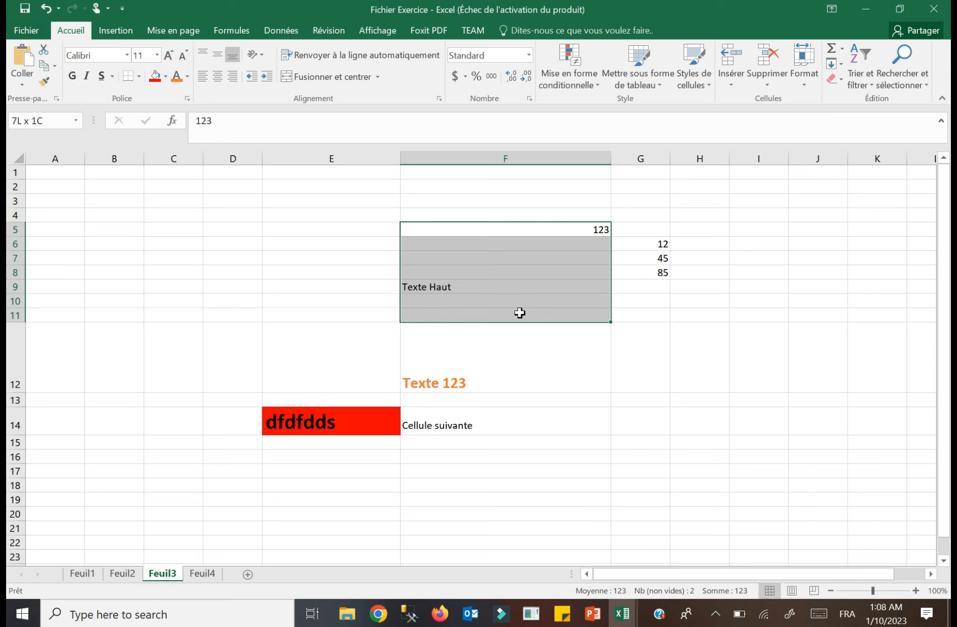
left_click(511, 480)
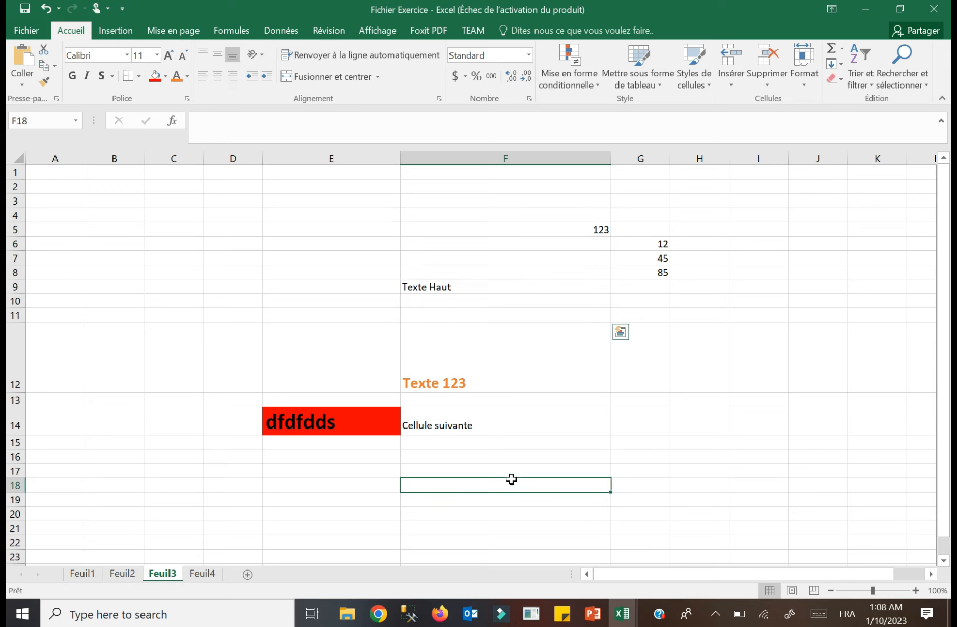
left_click_drag(511, 480, 512, 272)
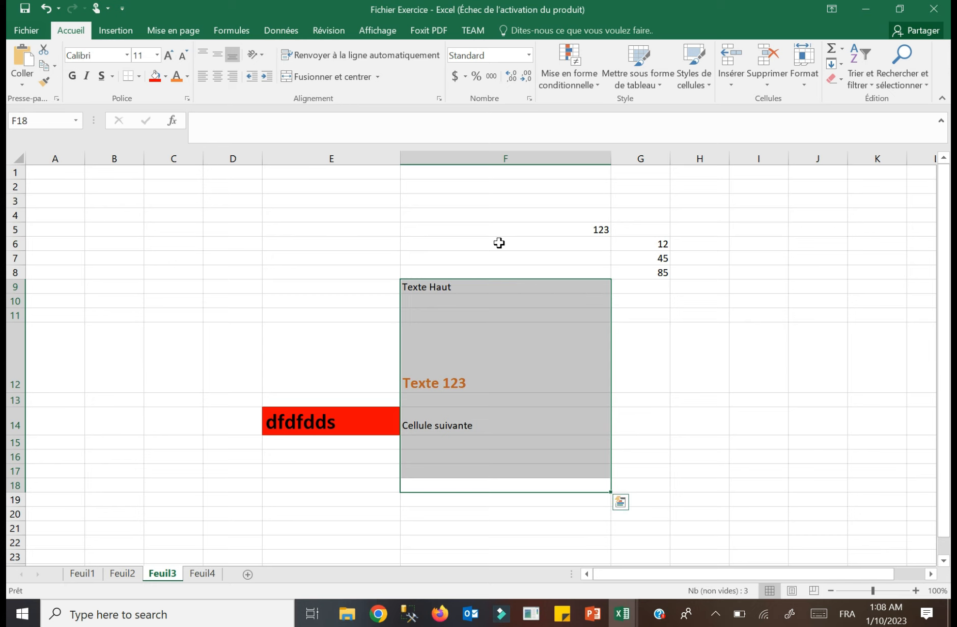
left_click(498, 243)
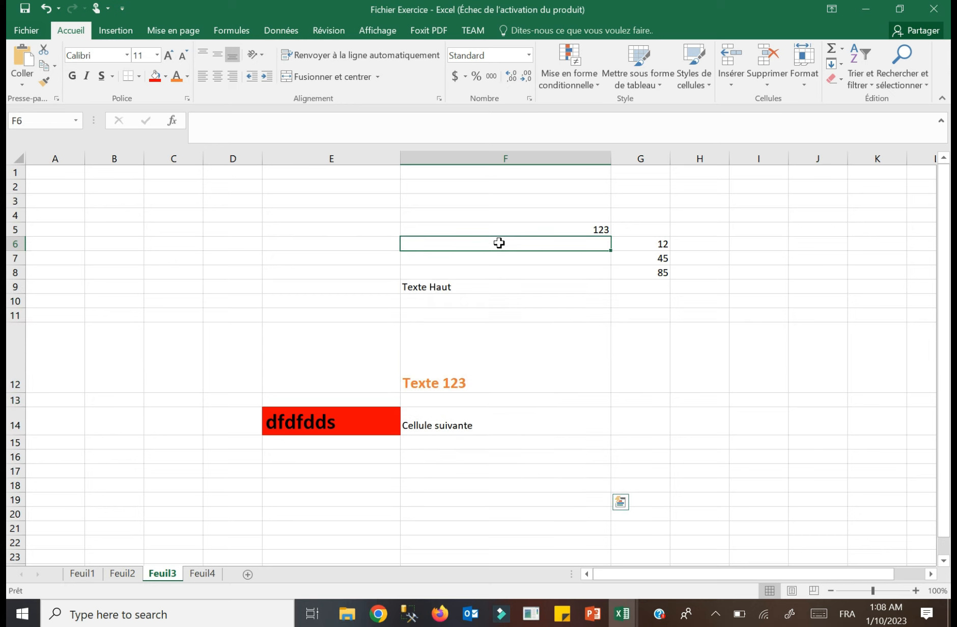
Apply a bottom border to the range F6:I14 and deselect it.
left_click_drag(498, 242, 754, 426)
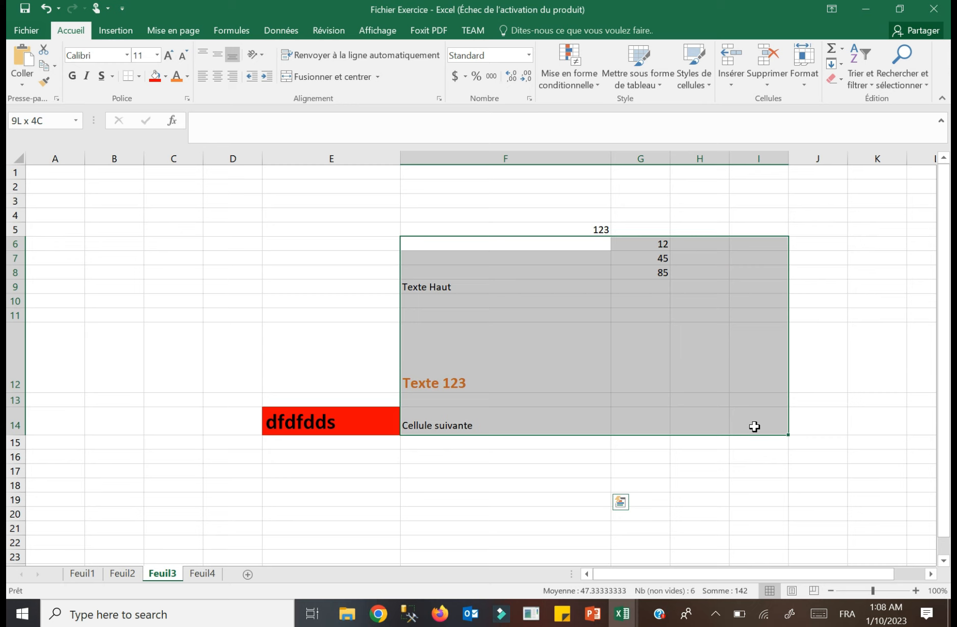
left_click_drag(754, 426, 756, 425)
left_click_drag(756, 425, 756, 424)
left_click(139, 77)
left_click(139, 76)
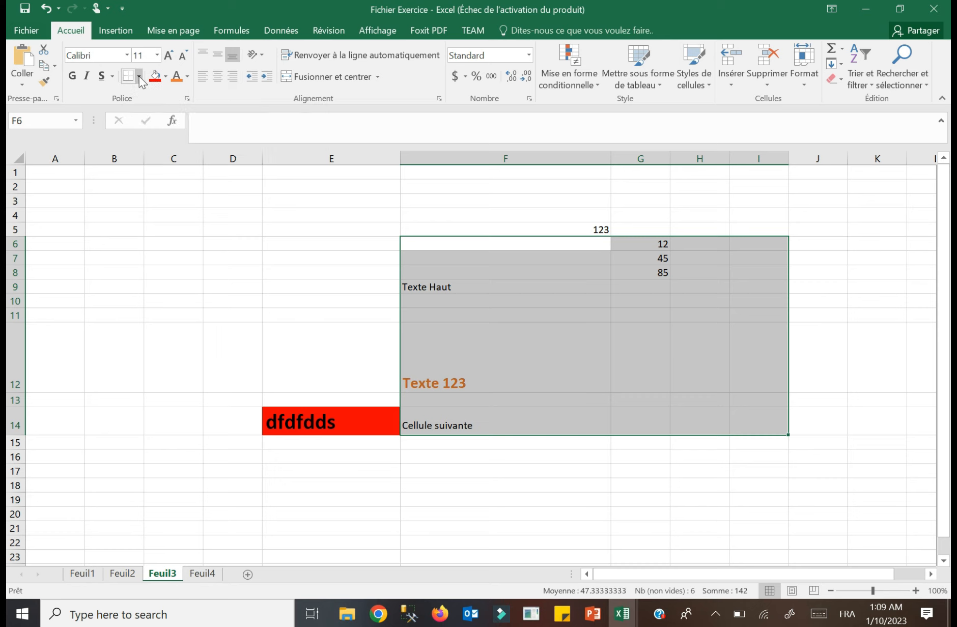
left_click(139, 77)
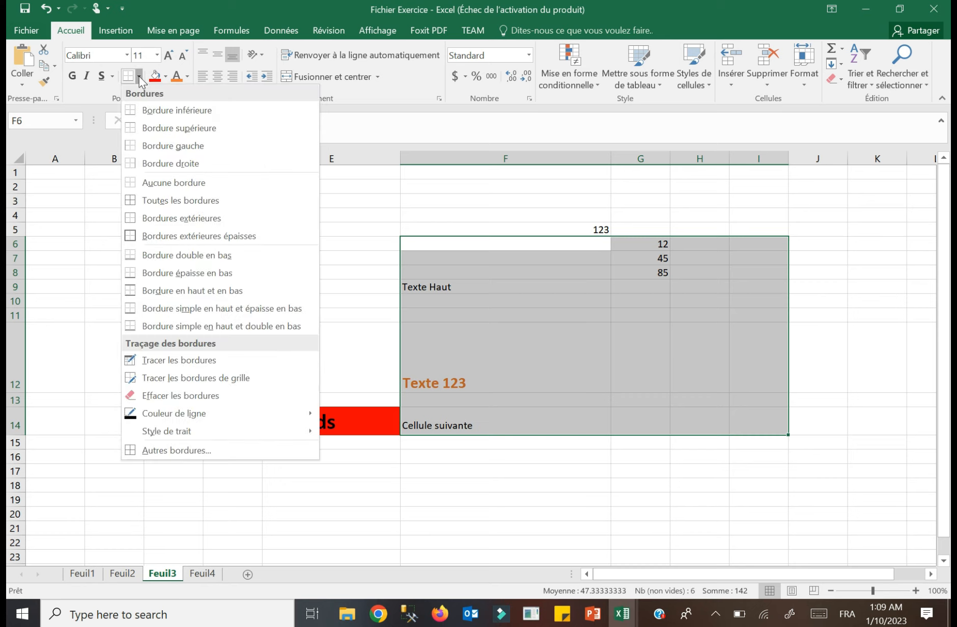
left_click(151, 113)
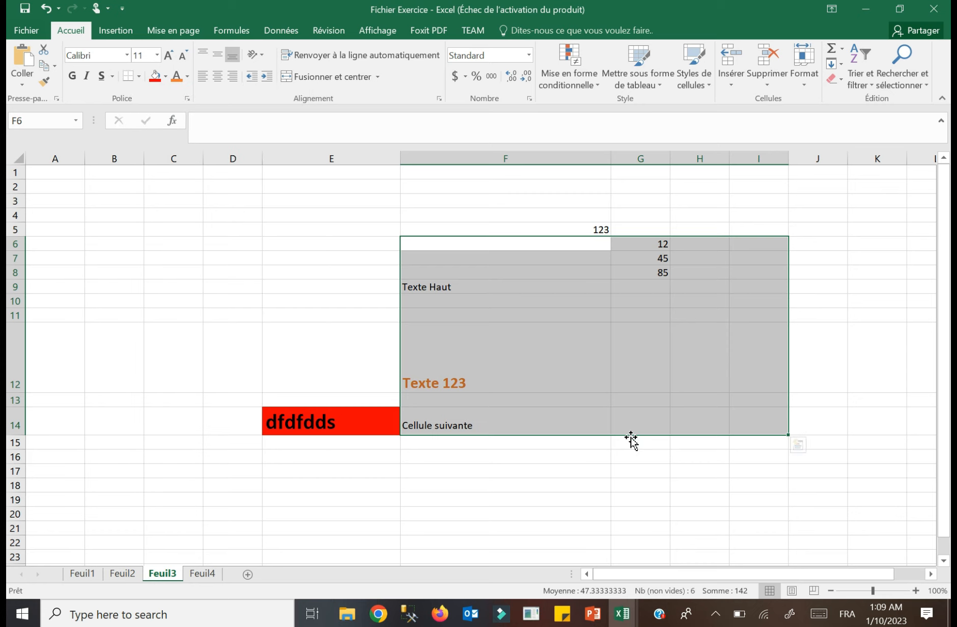
left_click(586, 485)
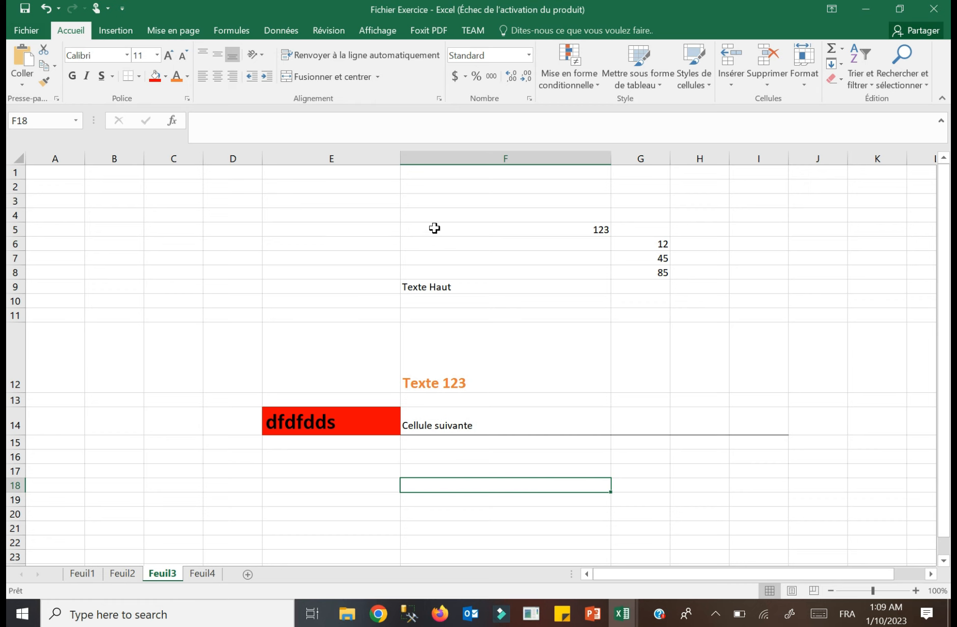
Apply all borders to every cell of the range F5:I14 and deselect it.
left_click_drag(433, 228, 770, 433)
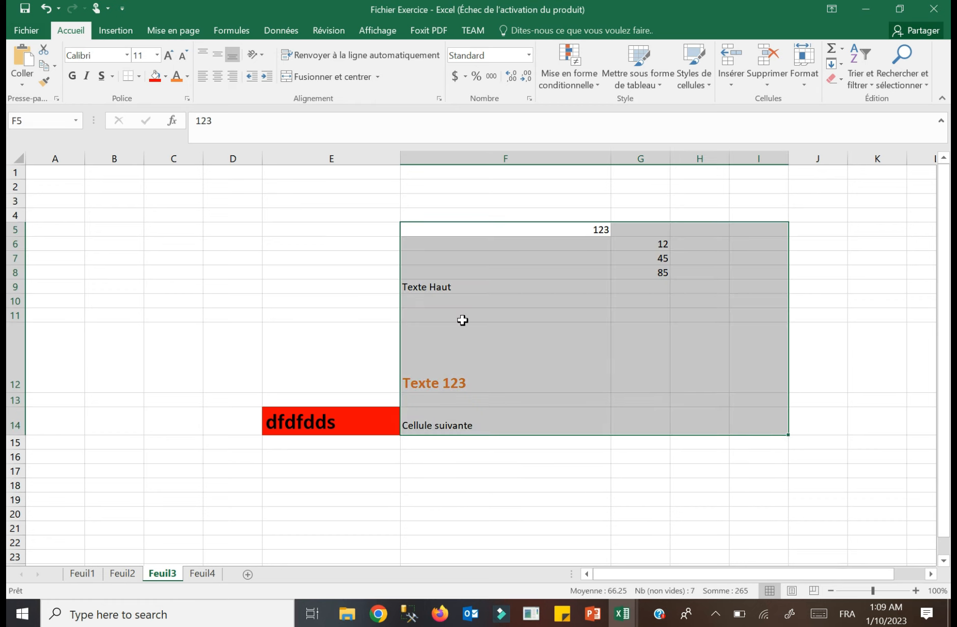
left_click(138, 77)
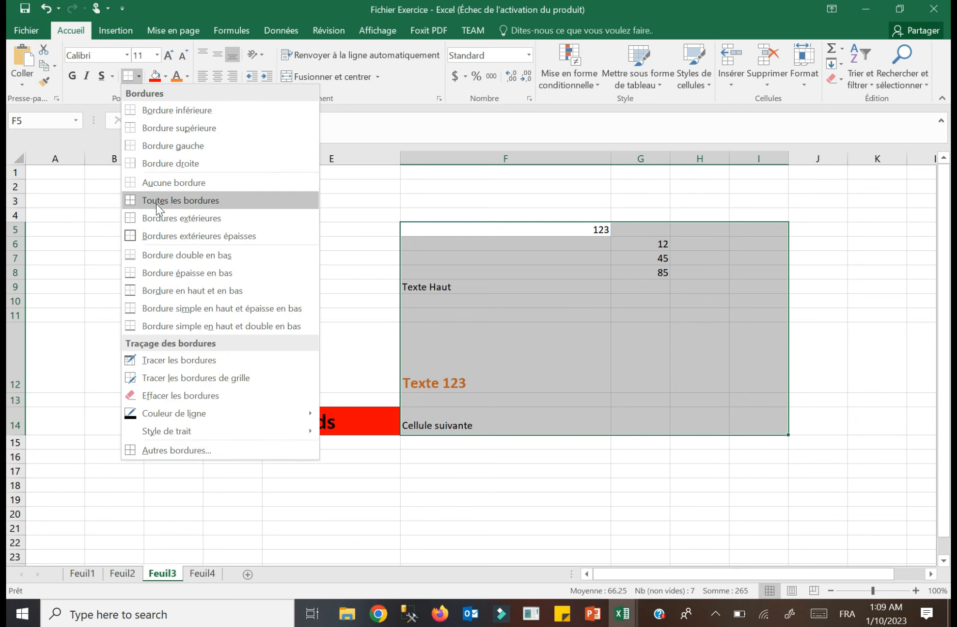
left_click(203, 205)
left_click(621, 483)
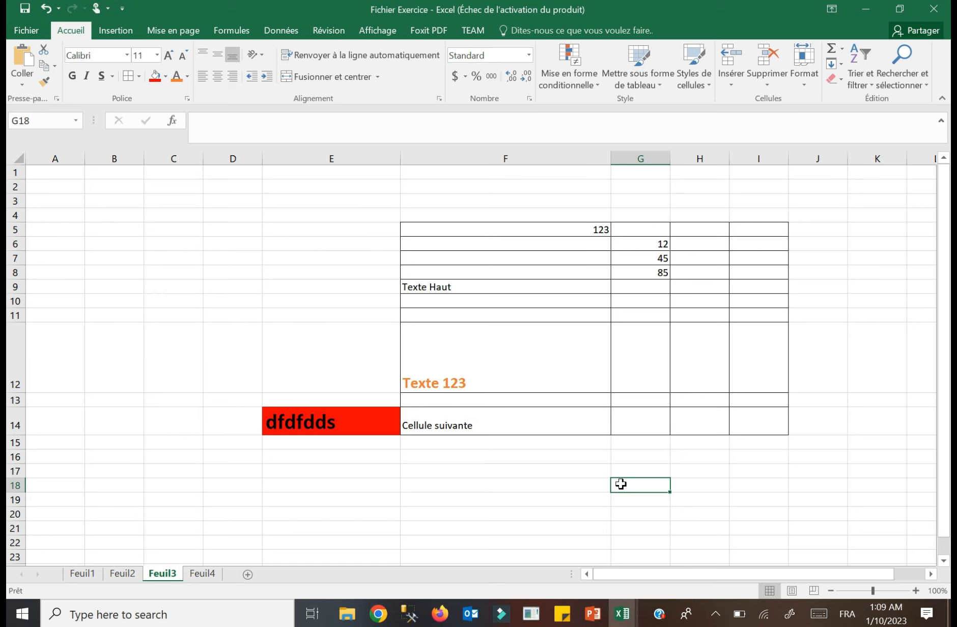
Reselect the bordered range F5:I14 and inspect individual cells inside the table.
left_click_drag(459, 230, 751, 426)
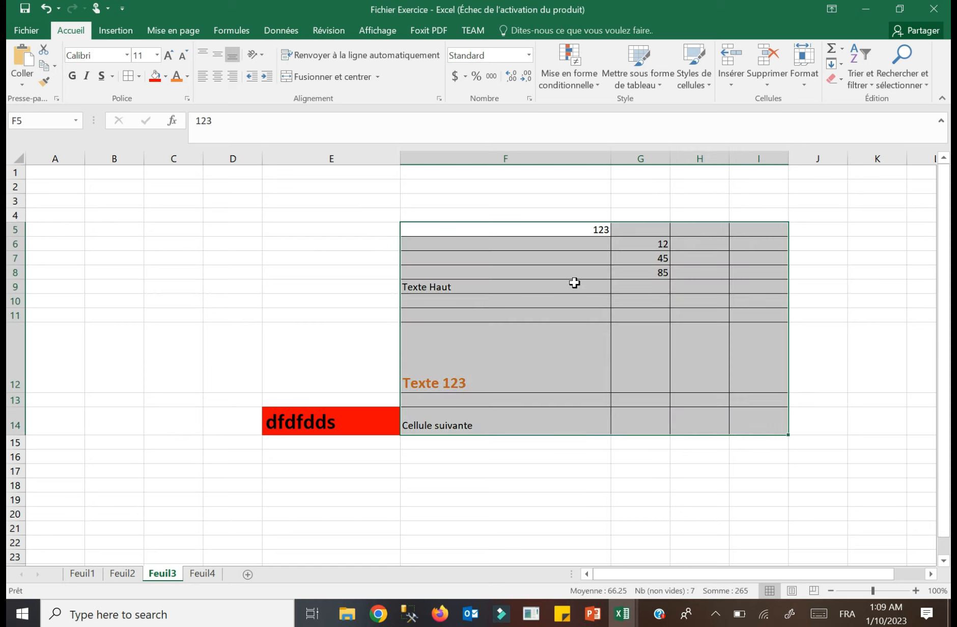
left_click(513, 233)
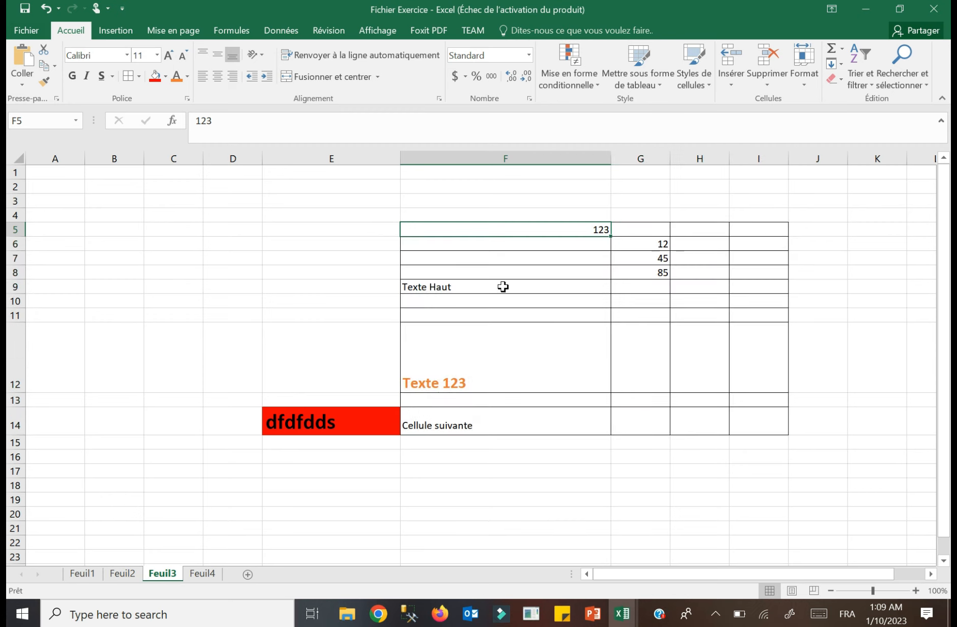
left_click(502, 286)
left_click(684, 285)
left_click(706, 364)
left_click(674, 423)
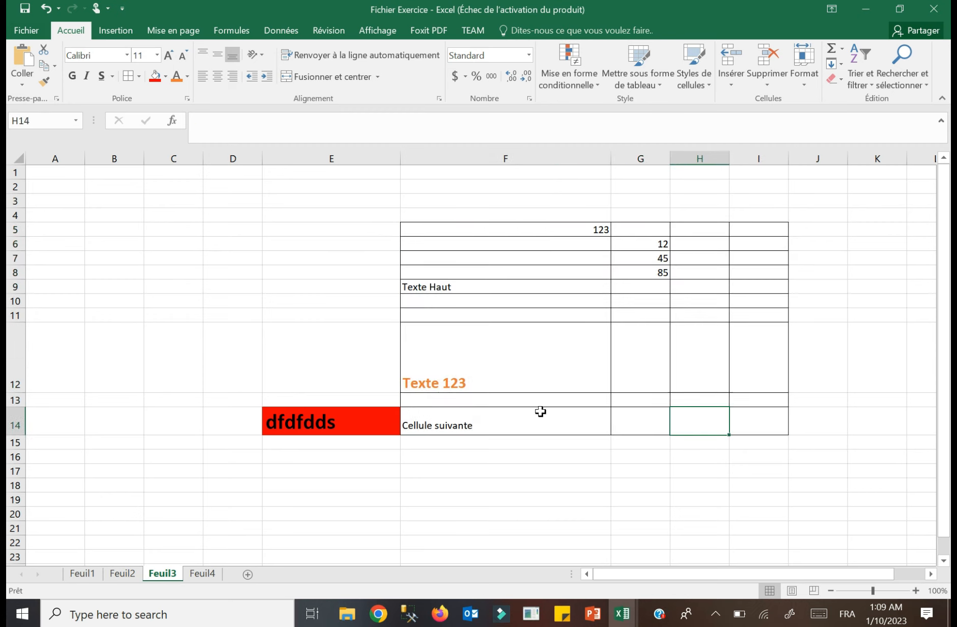
left_click(540, 412)
left_click(519, 390)
left_click(459, 242)
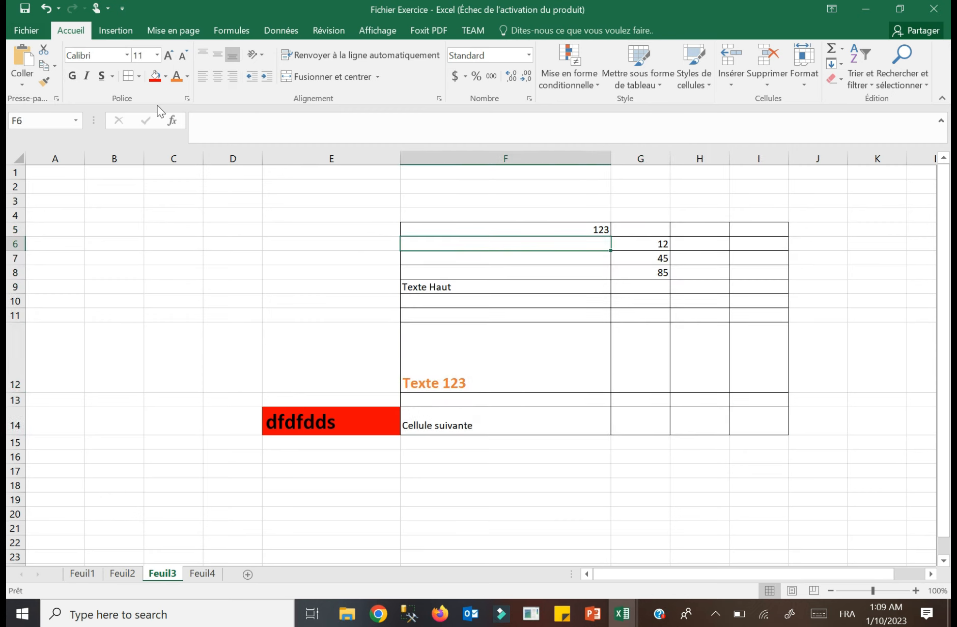
Preview both printed pages of the sheet to examine how the borders and contents print, and return to the sheet.
left_click(26, 30)
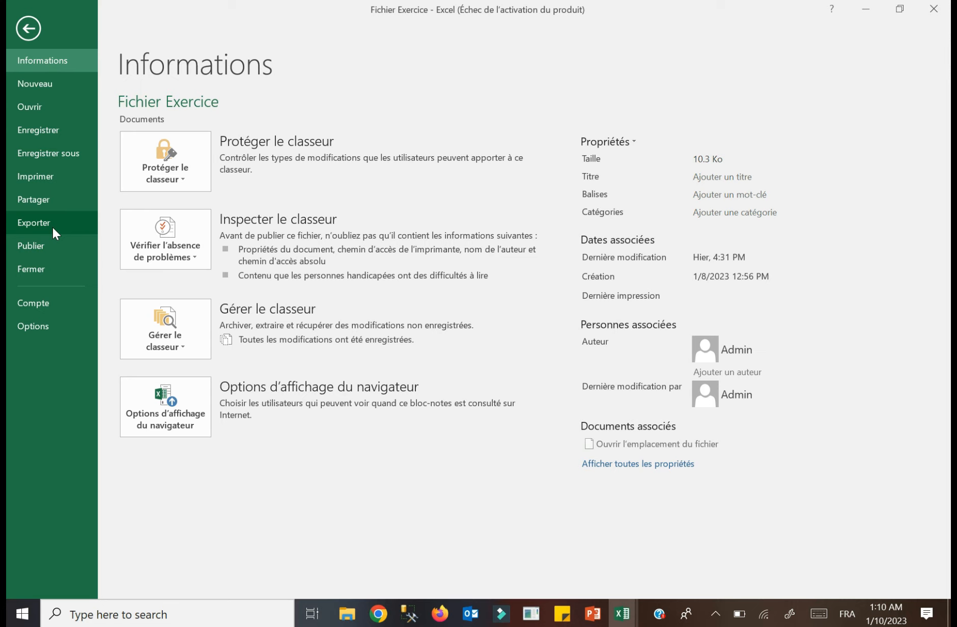
left_click(60, 175)
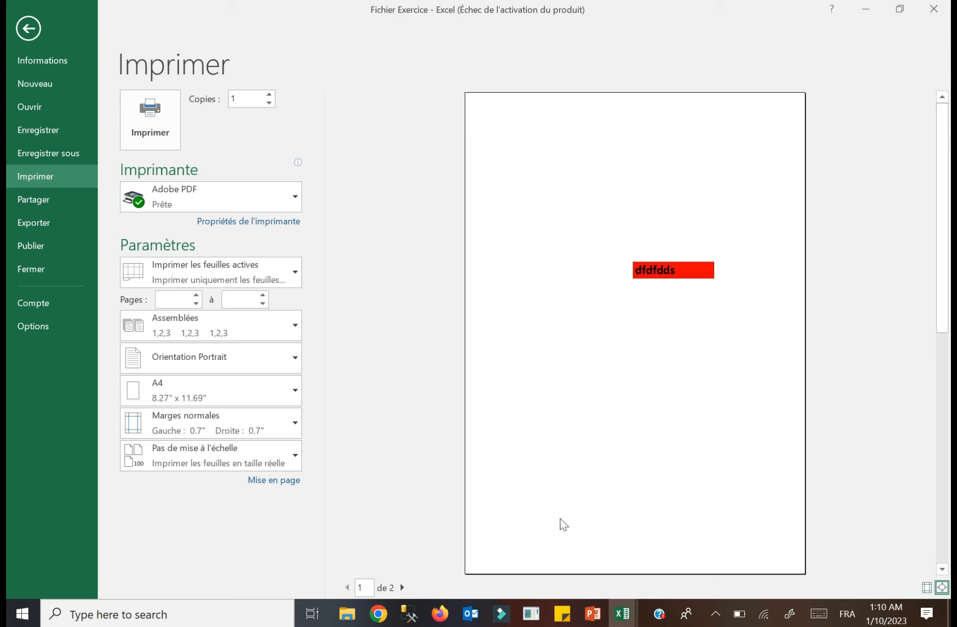
left_click(402, 588)
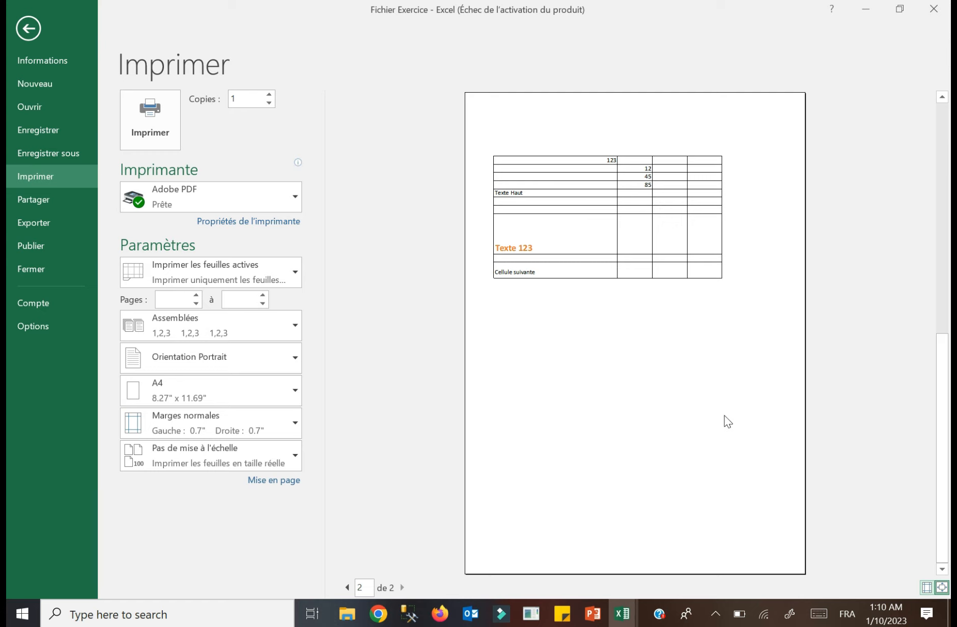
left_click(31, 30)
left_click(139, 232)
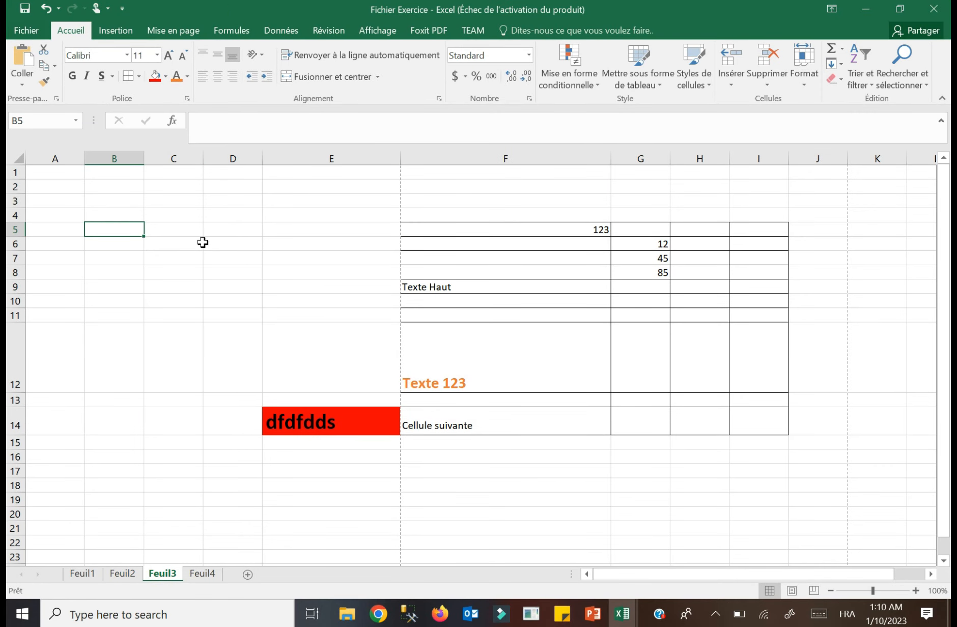
left_click(186, 229)
left_click(283, 241)
left_click(226, 286)
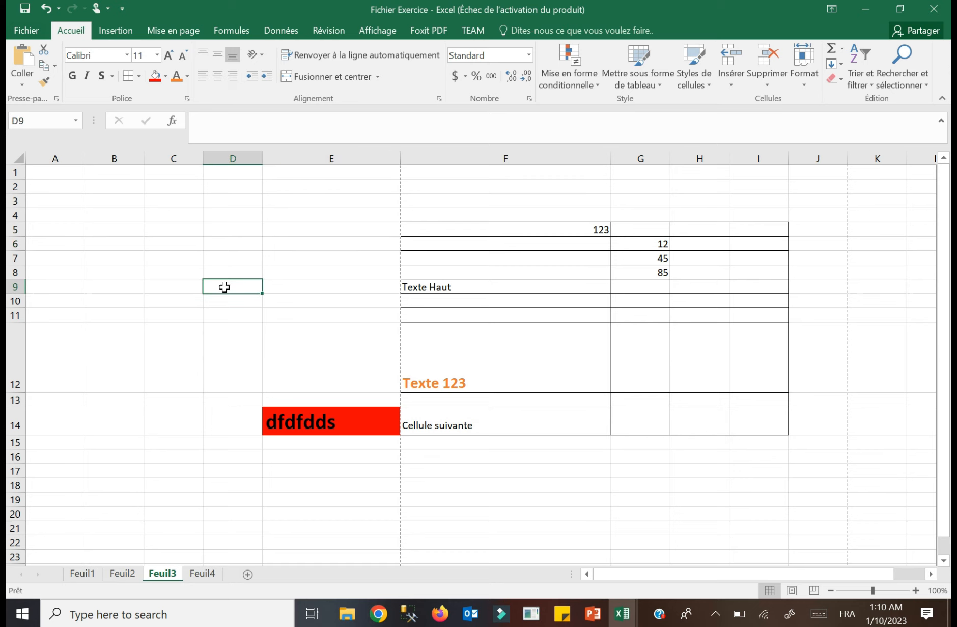
left_click(200, 229)
left_click(152, 249)
left_click(153, 274)
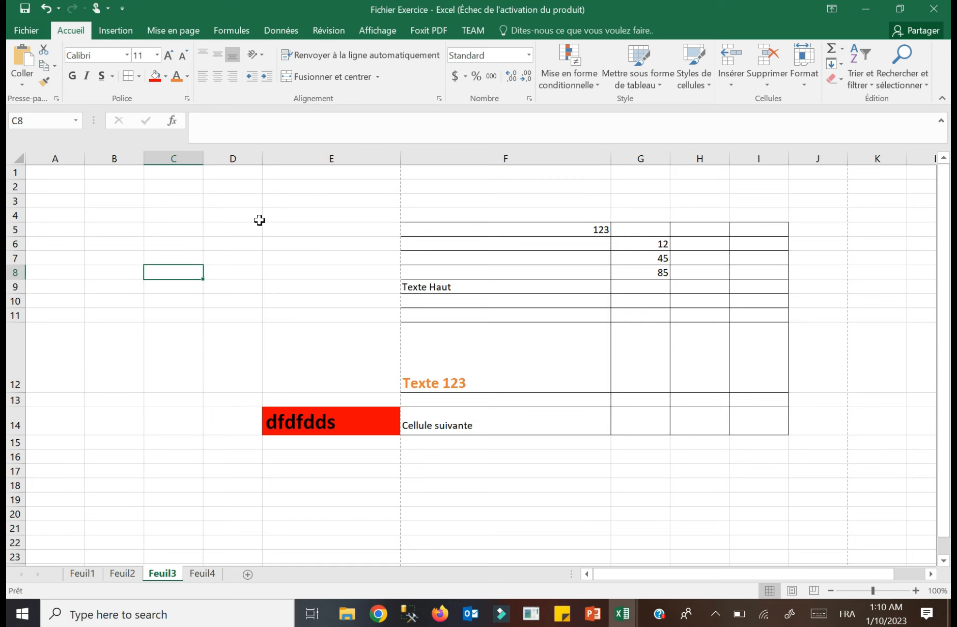
left_click(259, 219)
left_click(336, 232)
left_click(168, 248)
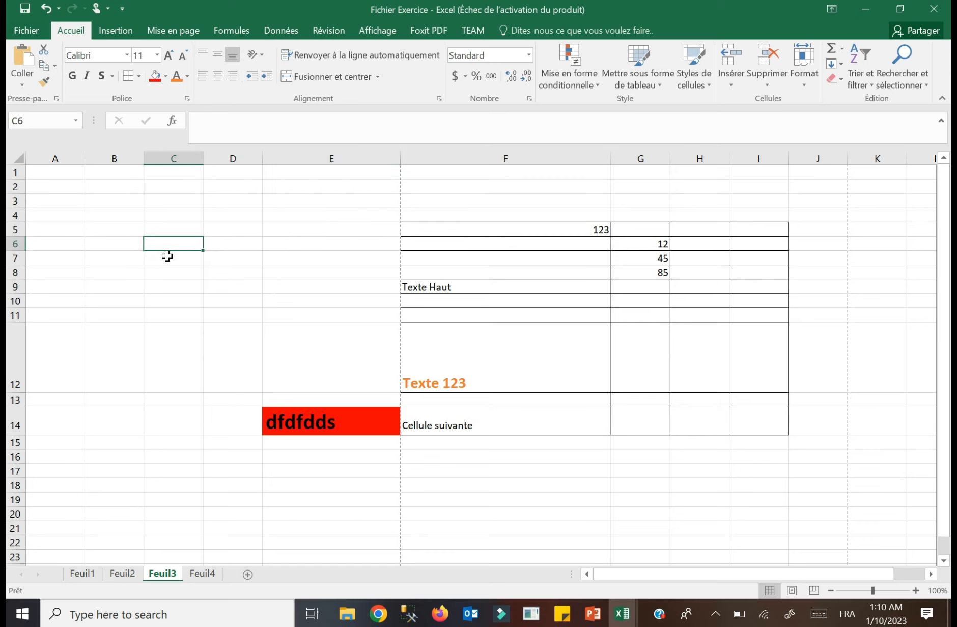
left_click(172, 273)
left_click(206, 214)
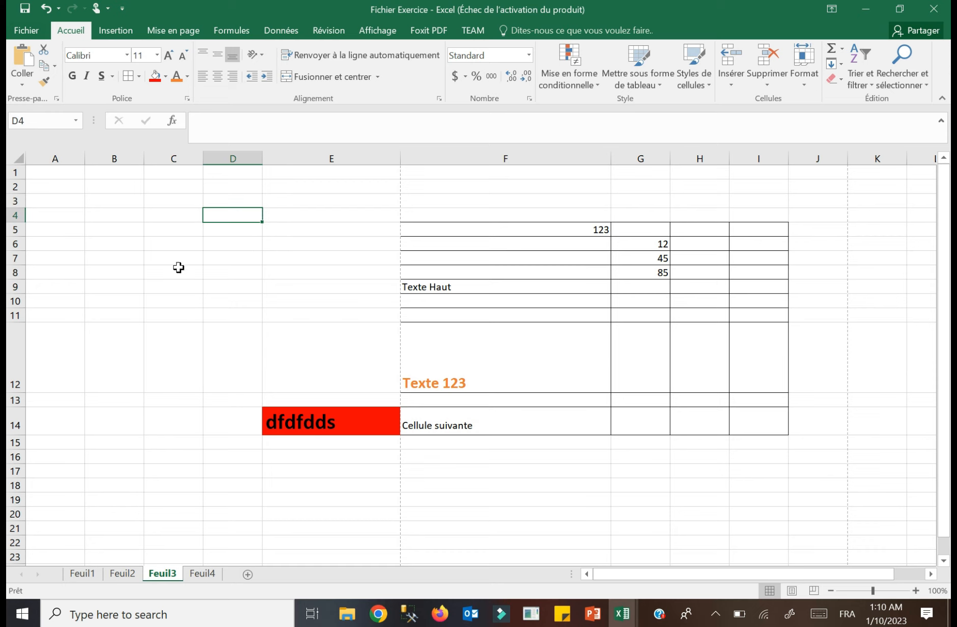